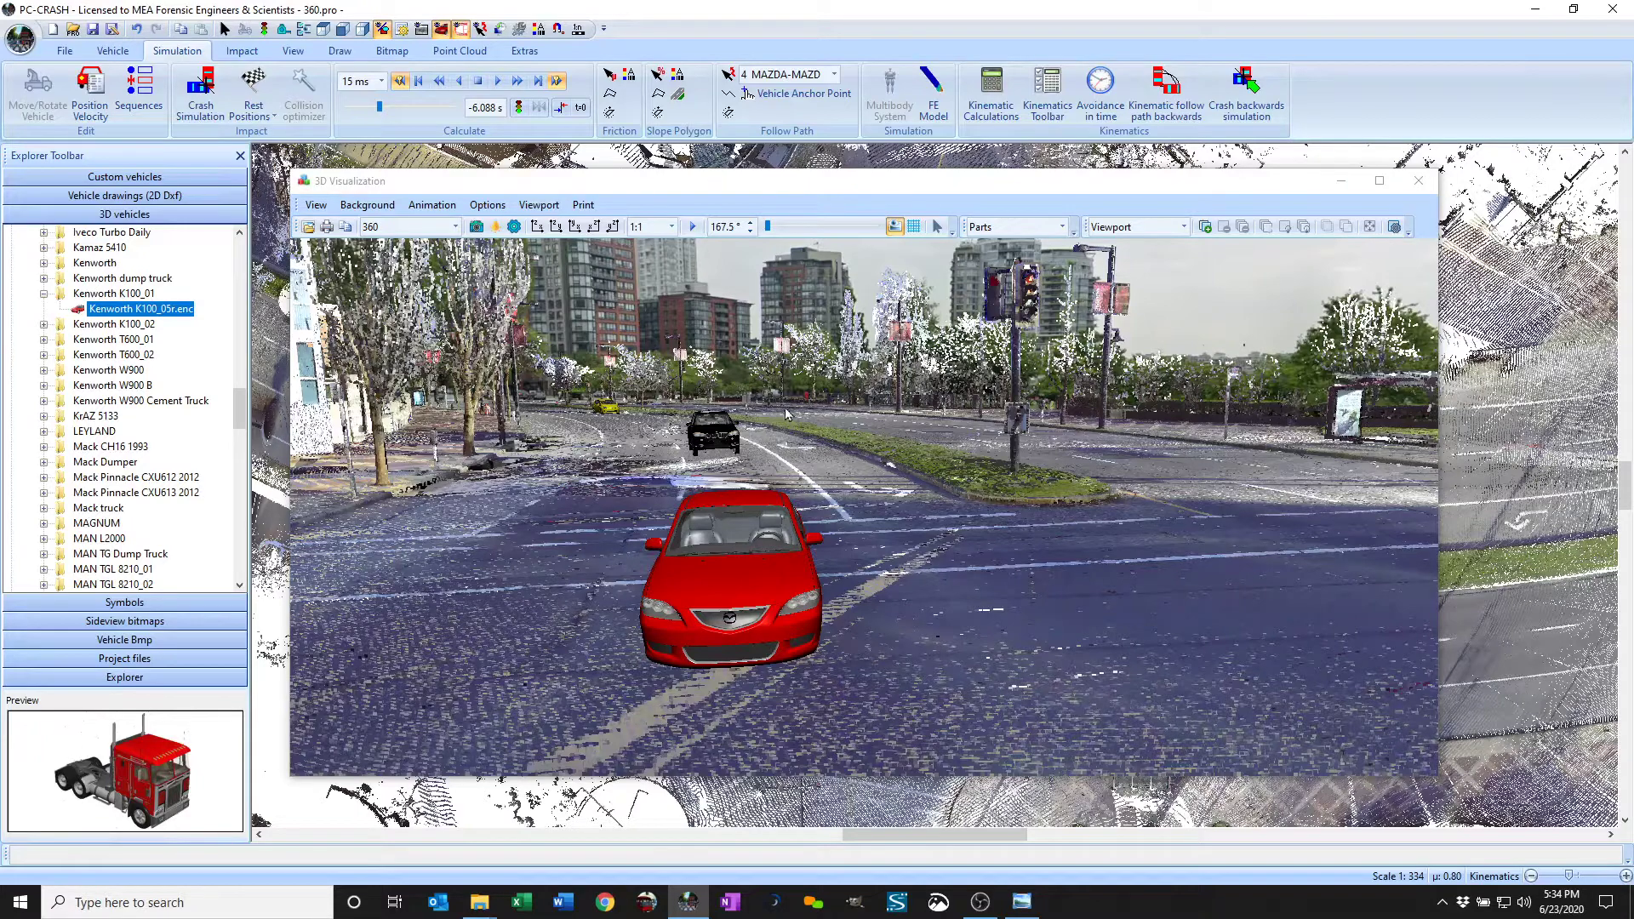
Step: Look around the intersection in the 3D visualization, examining the vehicles, point cloud and panoramic background in every direction
left_click_drag(892, 407, 705, 427)
left_click_drag(1045, 424, 752, 419)
left_click_drag(975, 451, 1167, 437)
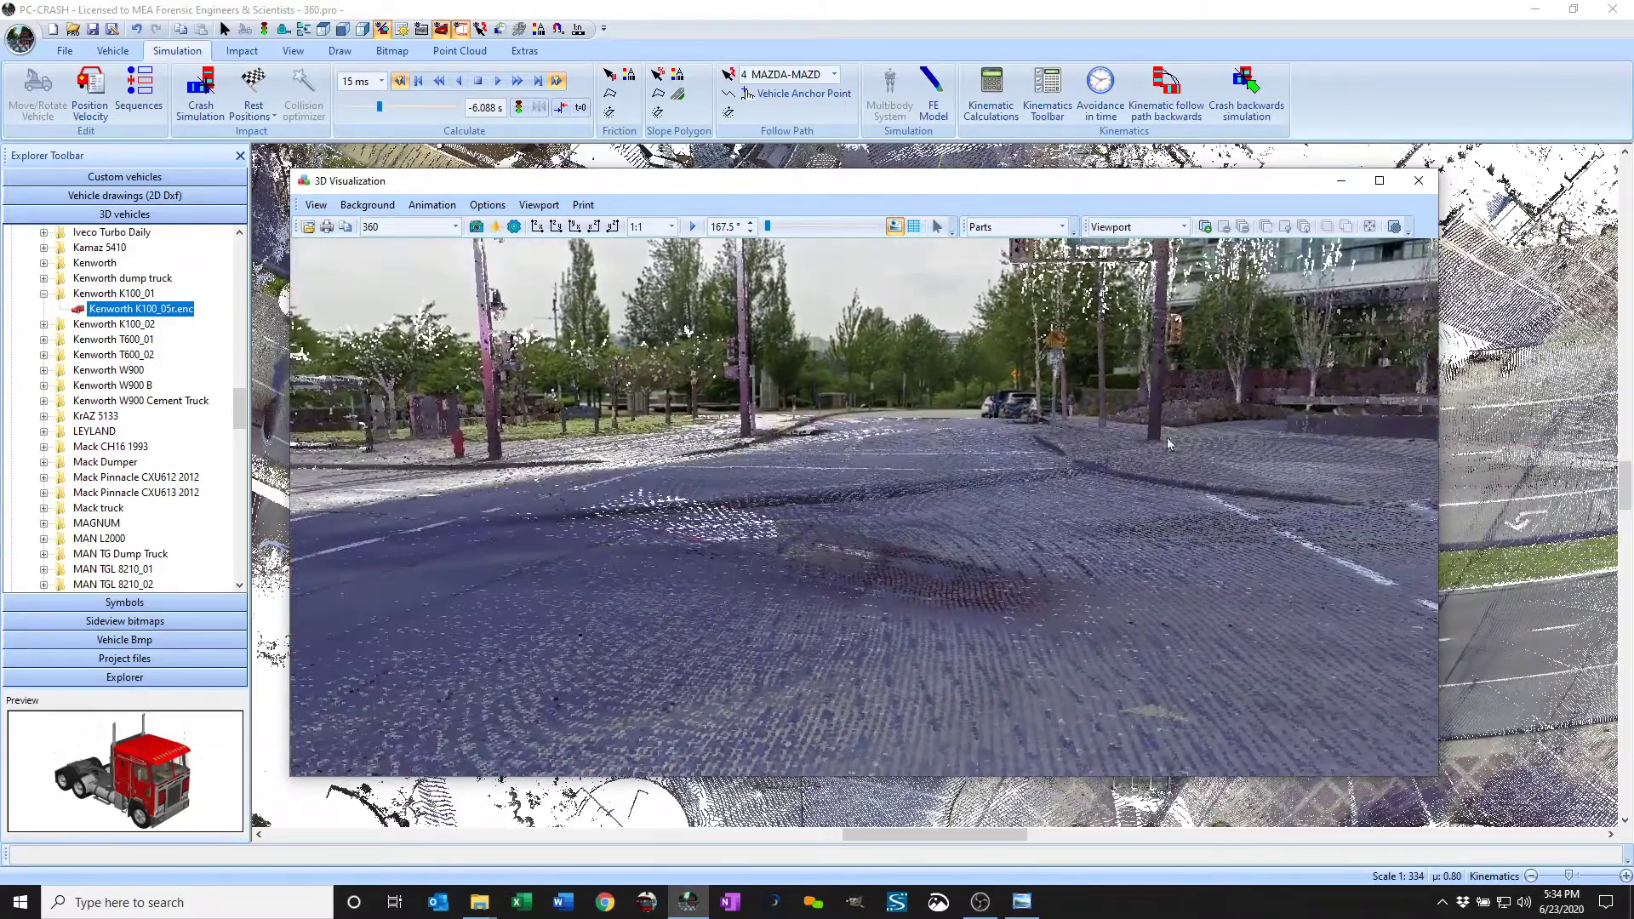
left_click_drag(894, 451, 1317, 422)
left_click_drag(955, 477, 1013, 462)
left_click_drag(1381, 426, 1137, 458)
left_click_drag(1256, 467, 1156, 434)
left_click_drag(1322, 476, 1149, 546)
left_click_drag(1387, 477, 1063, 411)
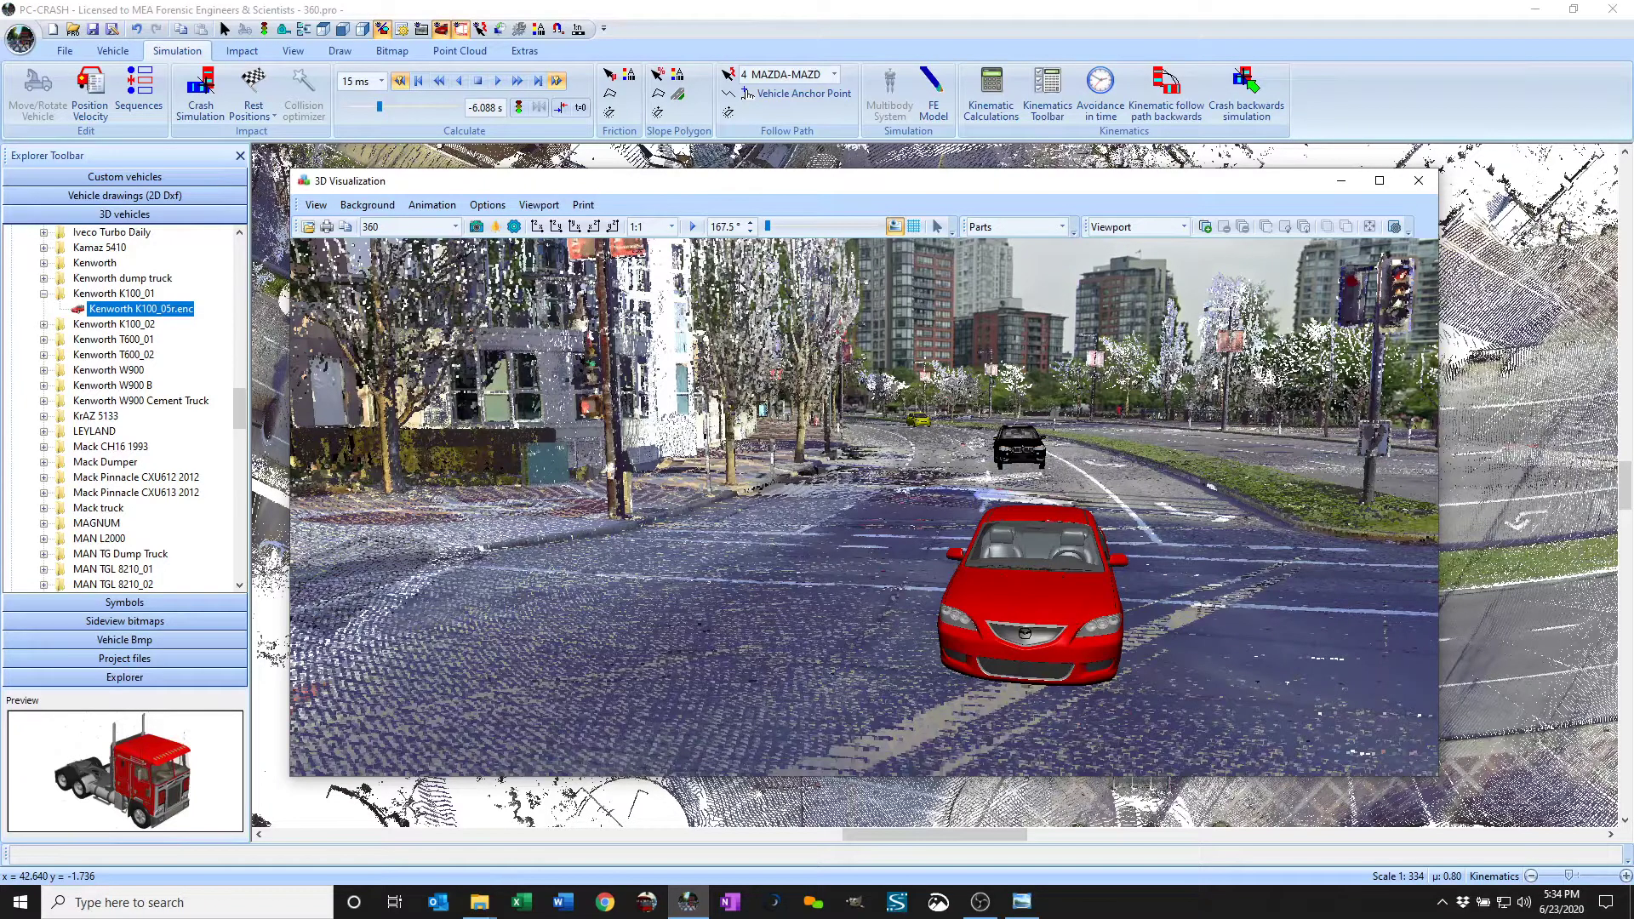
Step: Enable Show in foreground for the background image in the 3D display options and look around the resulting panorama
left_click(315, 205)
left_click(417, 394)
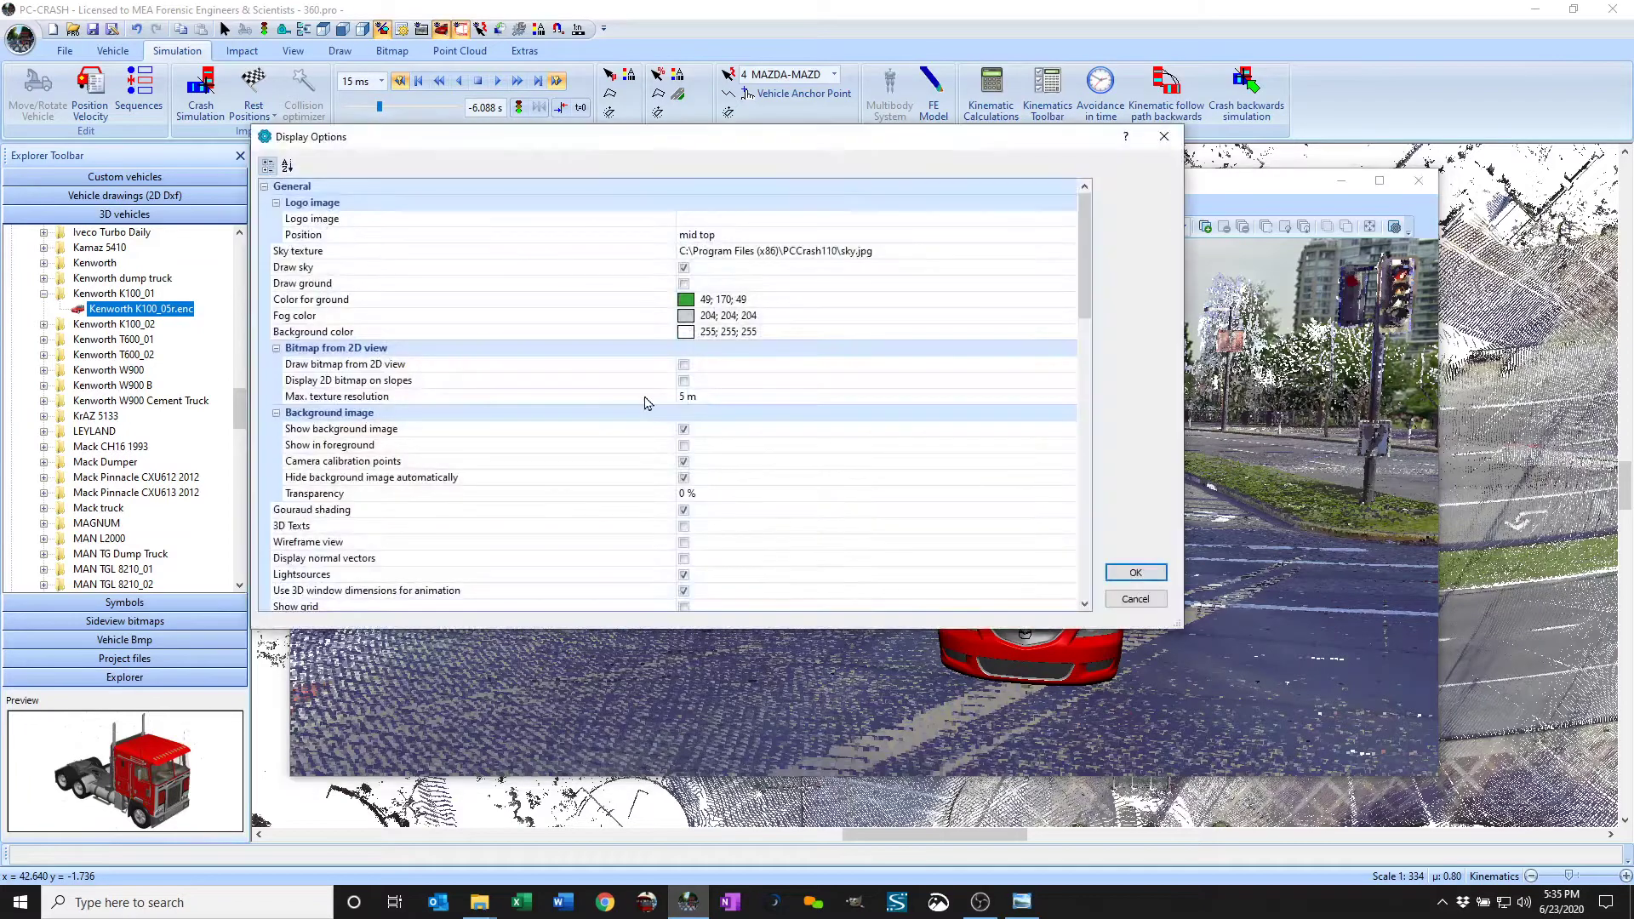
left_click(684, 446)
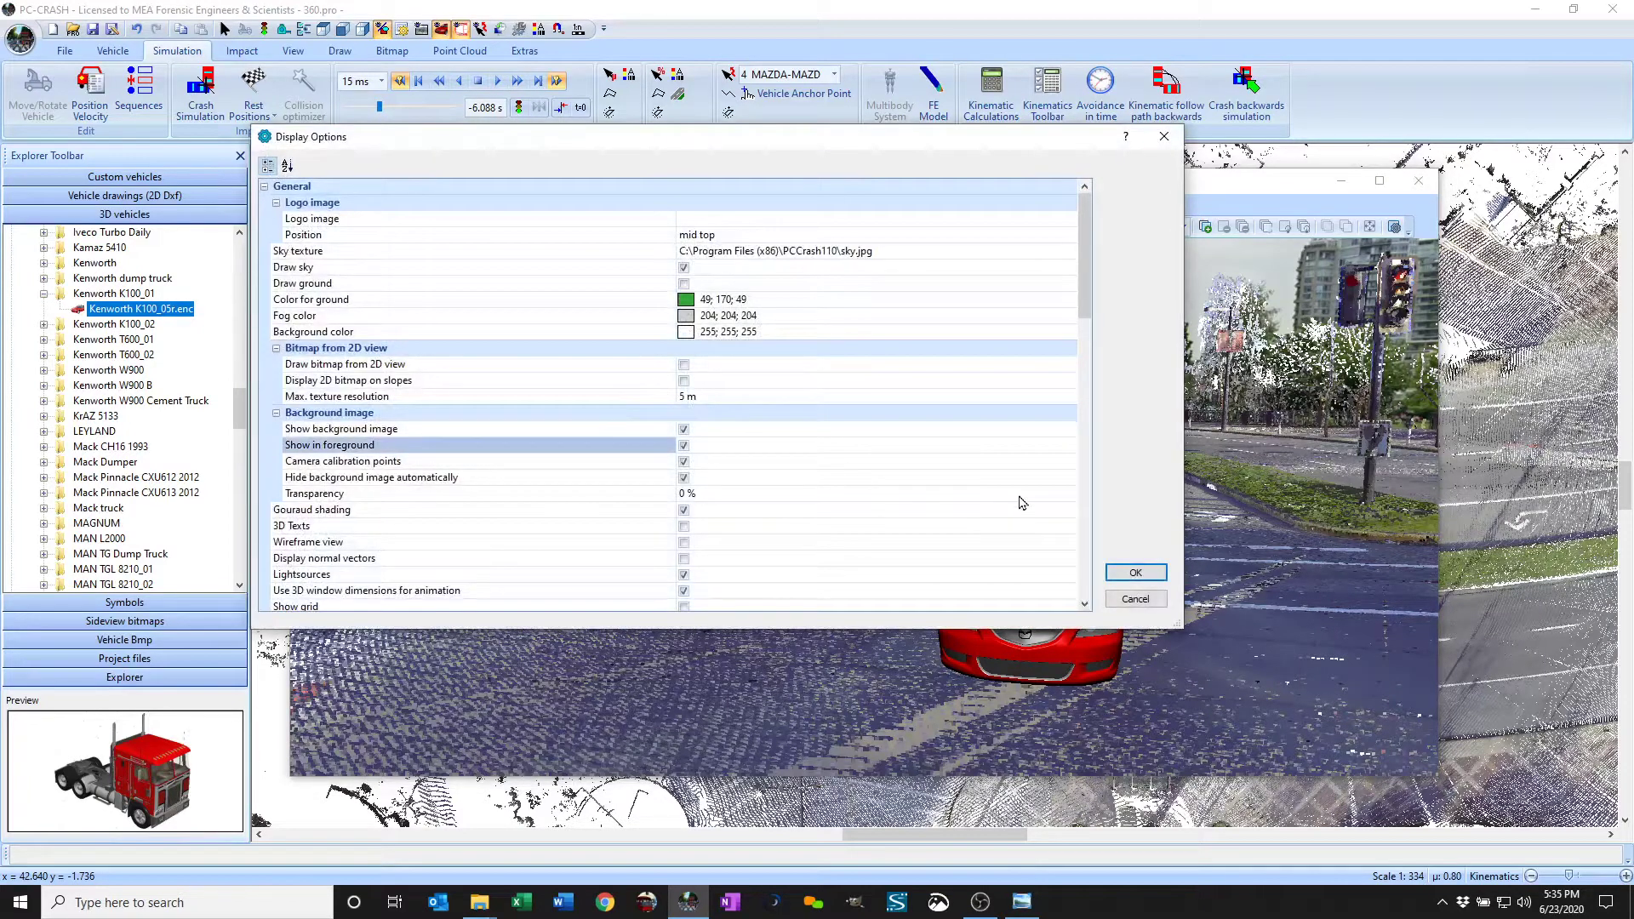
left_click(1136, 572)
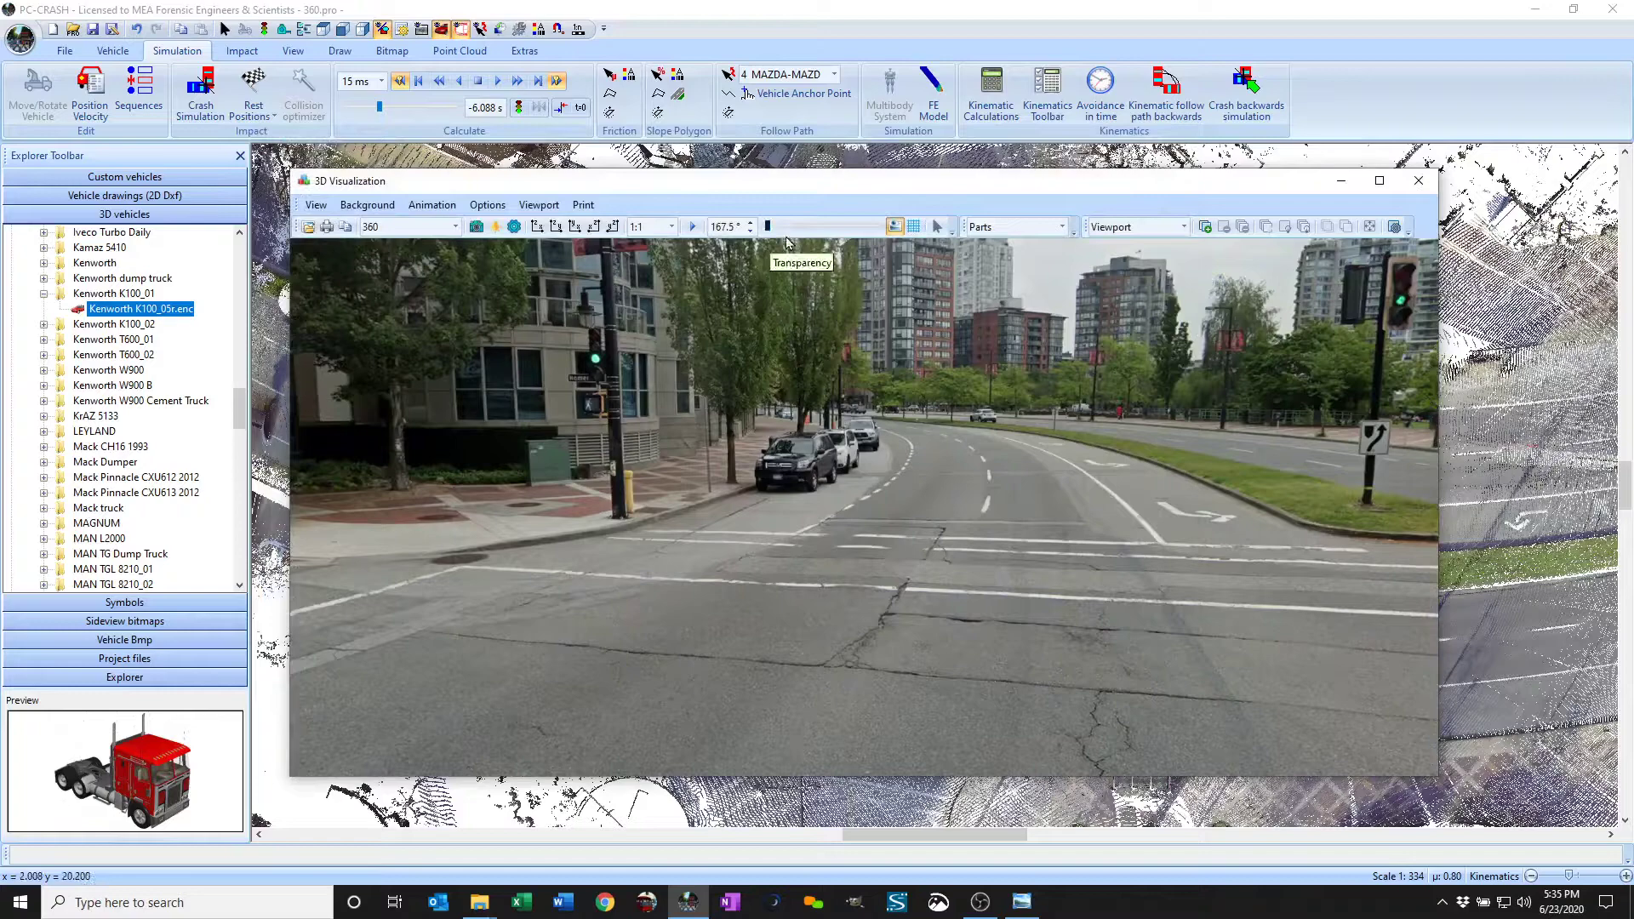
left_click_drag(783, 442, 754, 470)
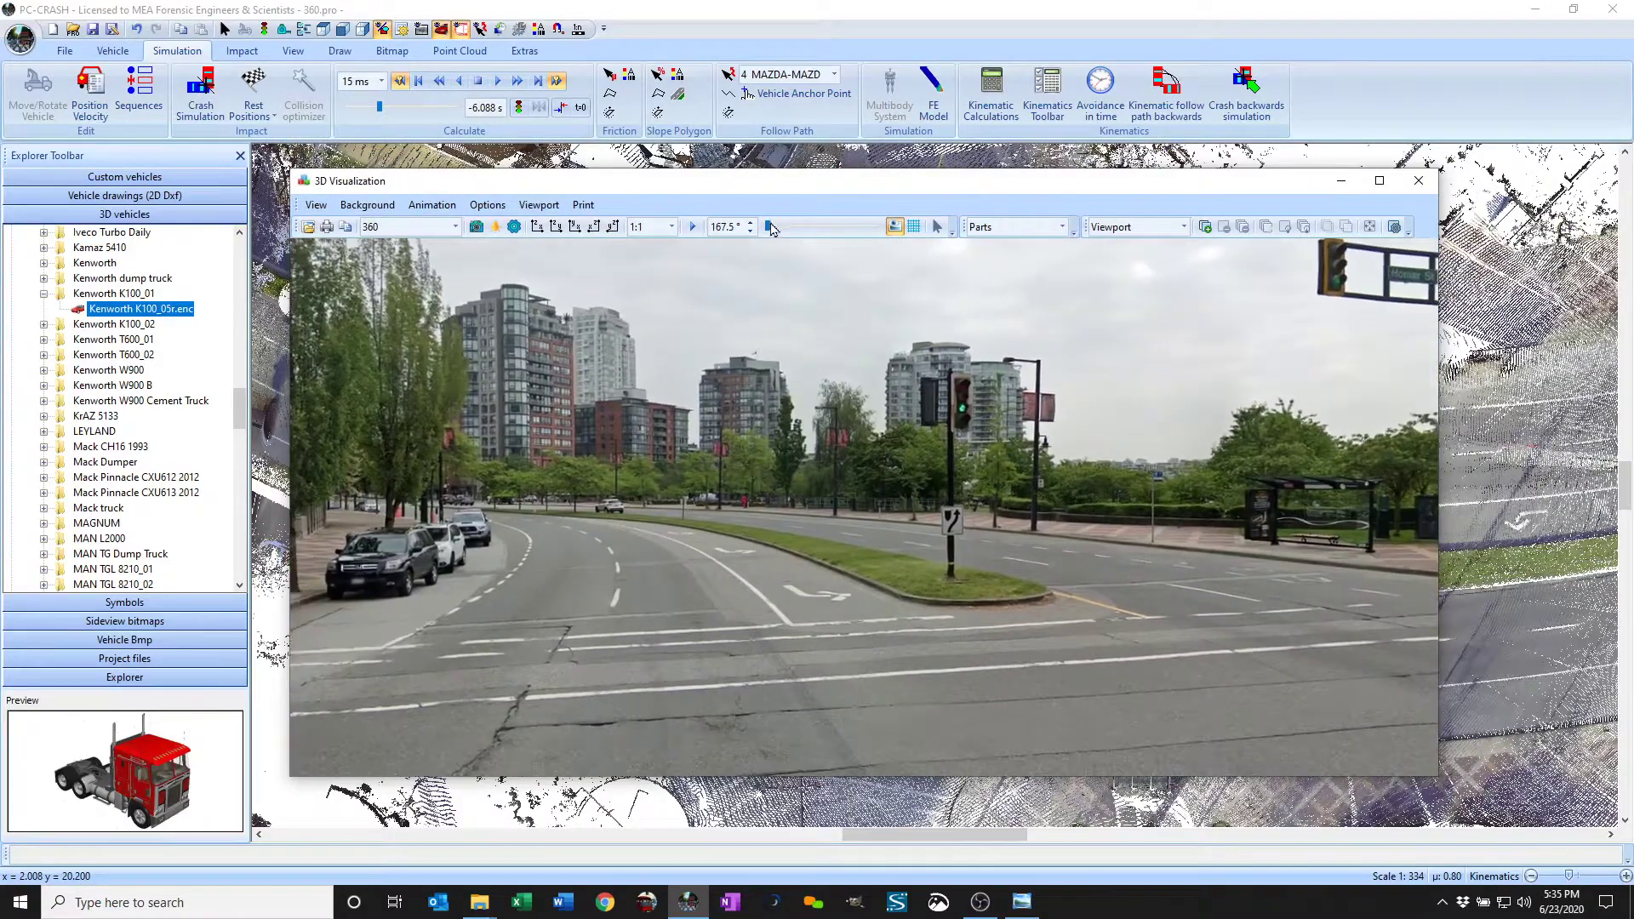
Step: Make the foreground panorama partly transparent and compare its alignment with the point cloud and vehicles around the intersection
left_click_drag(769, 232, 803, 233)
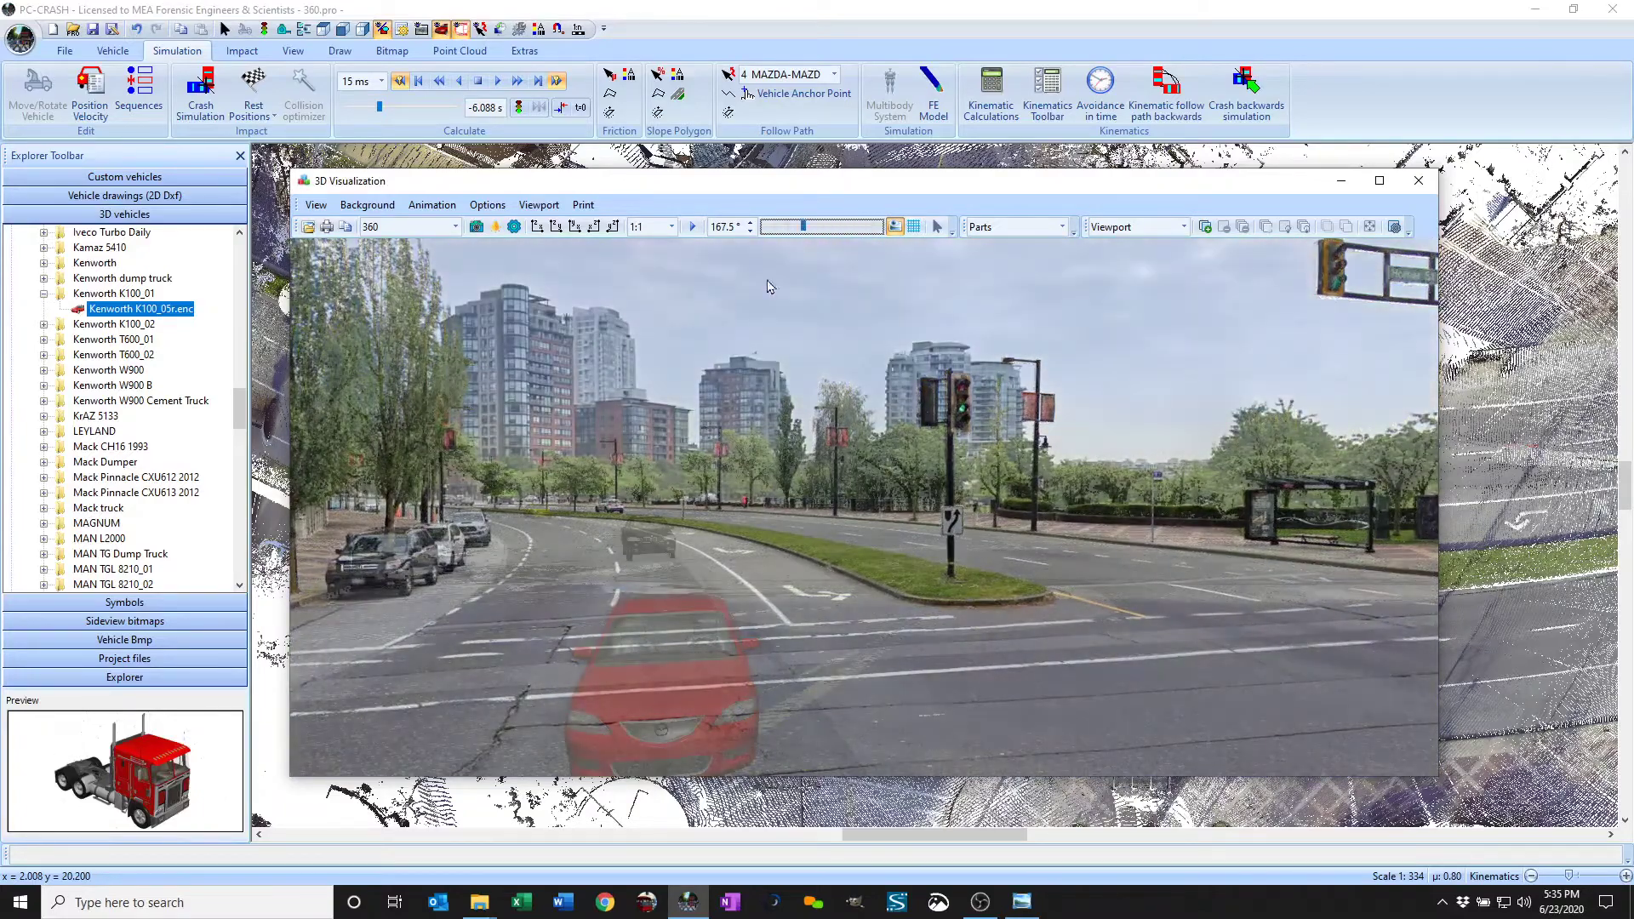
left_click_drag(597, 371, 837, 349)
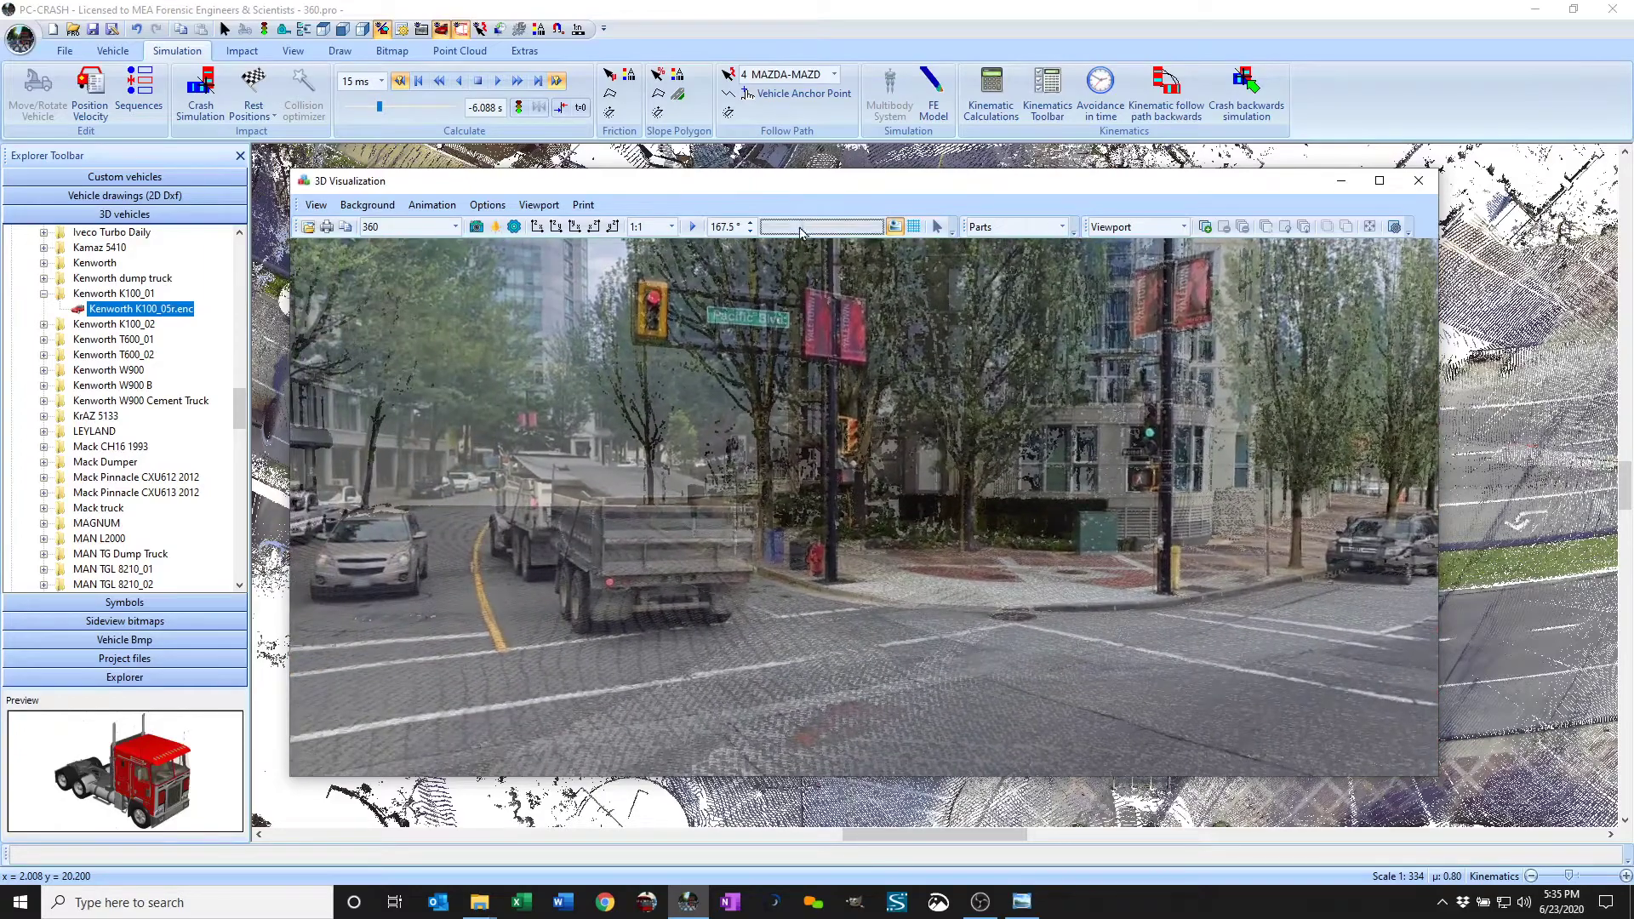
mouse_move(801, 232)
left_mouse_down()
mouse_move(755, 234)
mouse_move(832, 240)
mouse_move(807, 239)
left_mouse_up()
left_click_drag(693, 397, 788, 348)
Step: Raise the background image's transparency to the maximum and look around the point cloud scene on its own
left_click_drag(807, 230, 889, 236)
left_click_drag(606, 384, 1379, 388)
mouse_move(876, 225)
left_mouse_down()
mouse_move(778, 238)
mouse_move(870, 239)
mouse_move(773, 242)
mouse_move(876, 249)
left_mouse_up()
left_click_drag(574, 405, 922, 422)
left_click_drag(687, 389, 949, 426)
left_click_drag(634, 399, 783, 388)
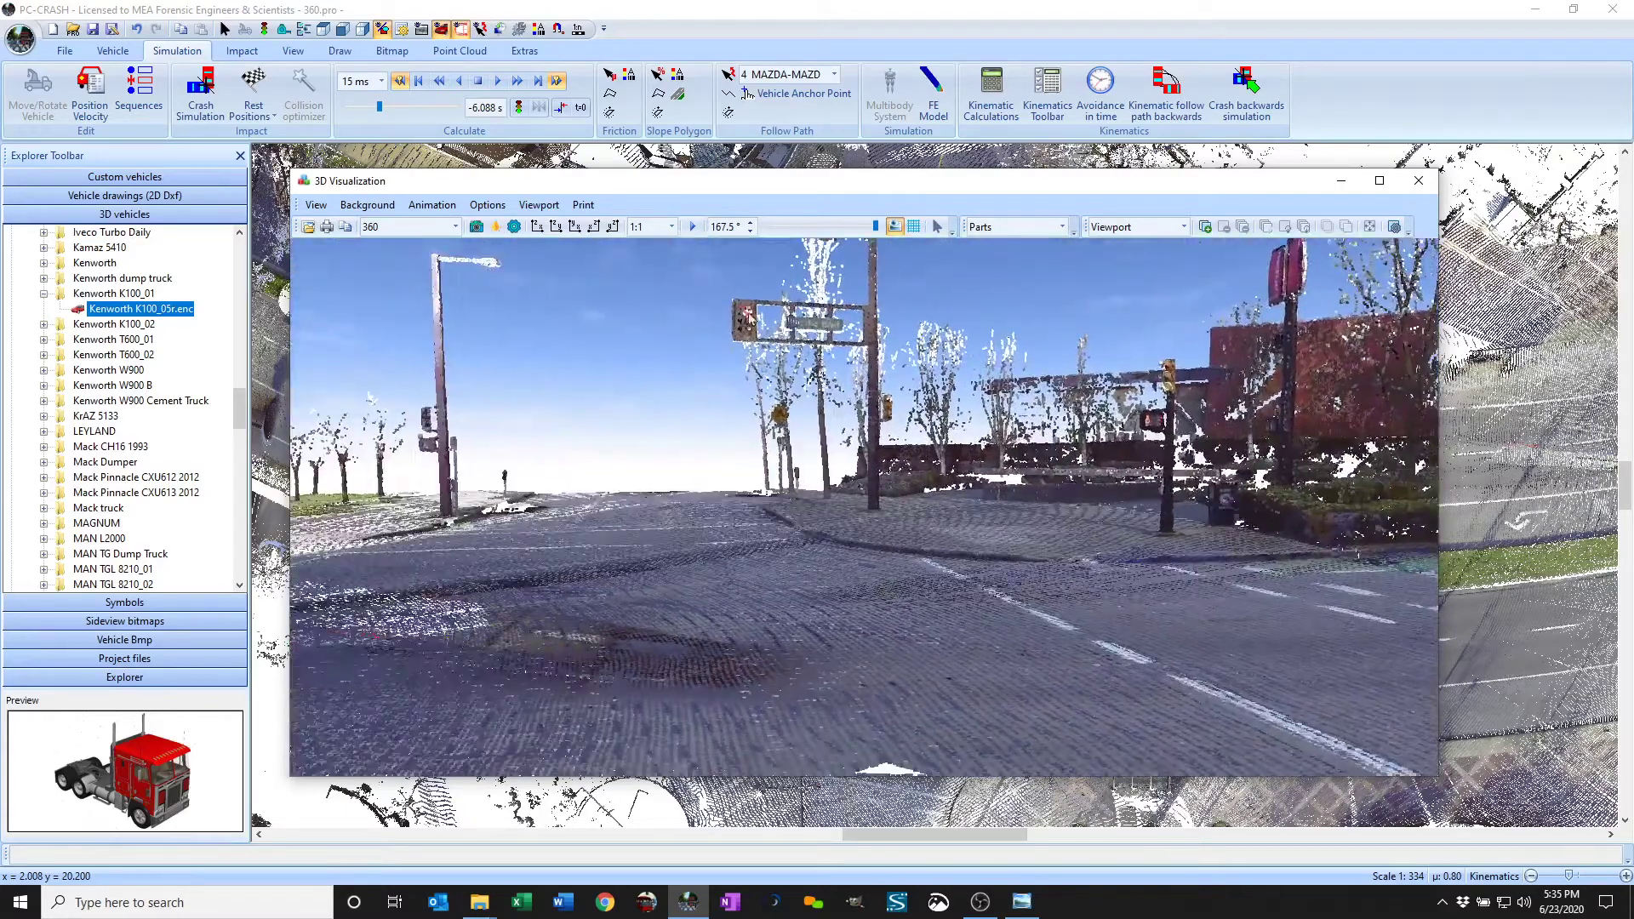
Step: Return the background image to fully opaque and turn off its Show in foreground option in the display options
left_click_drag(874, 229, 758, 252)
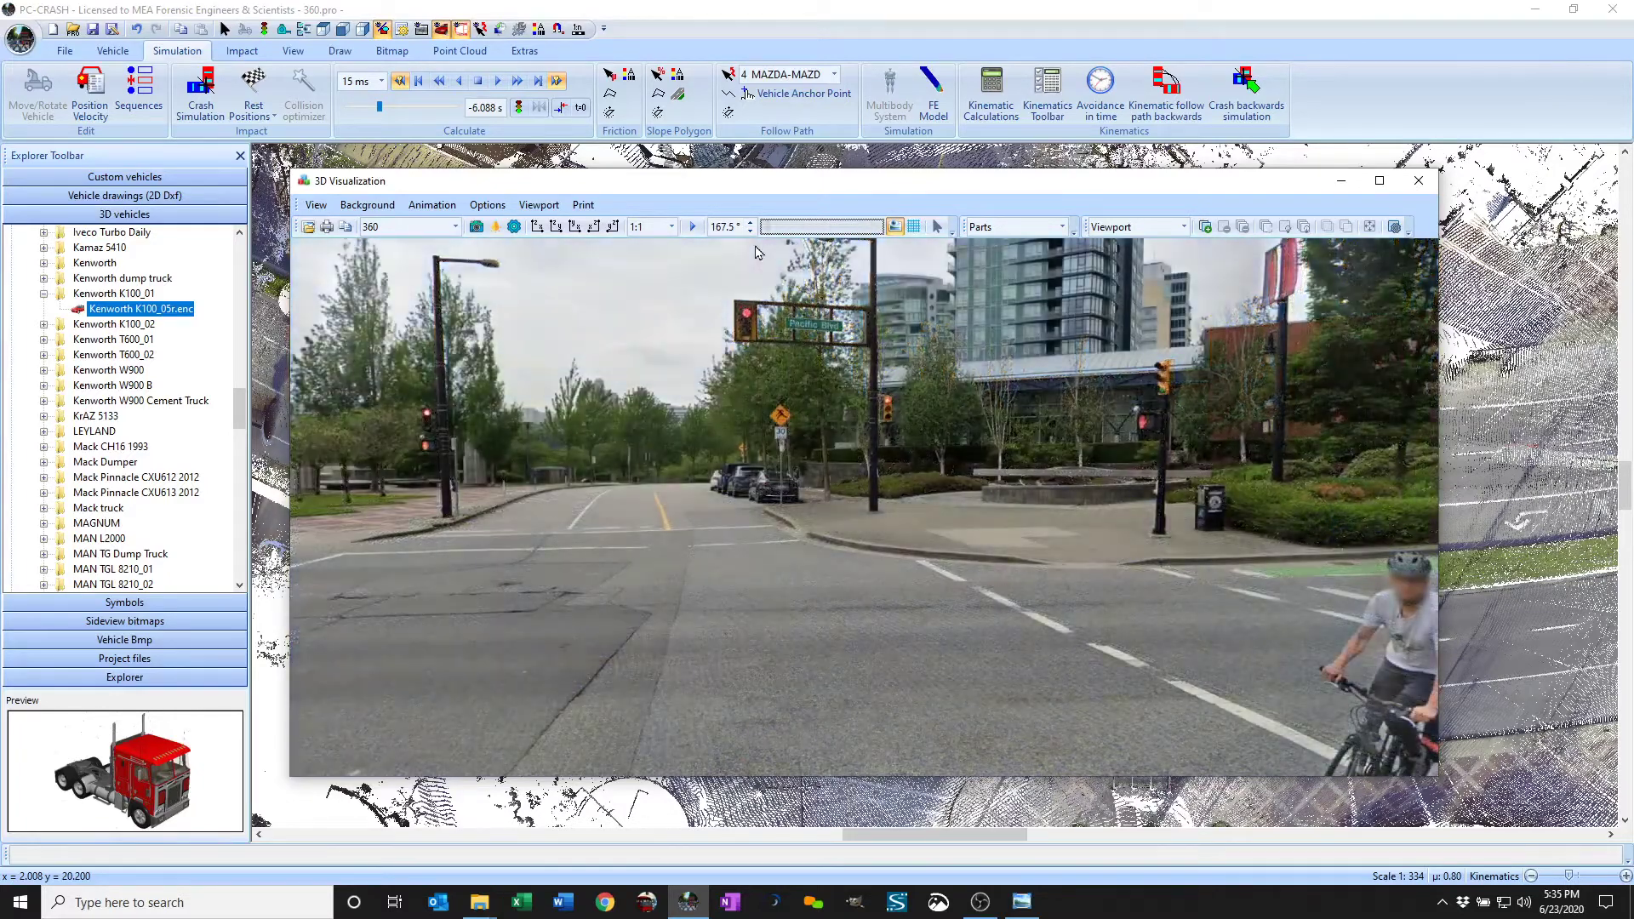
left_click_drag(592, 331, 1048, 314)
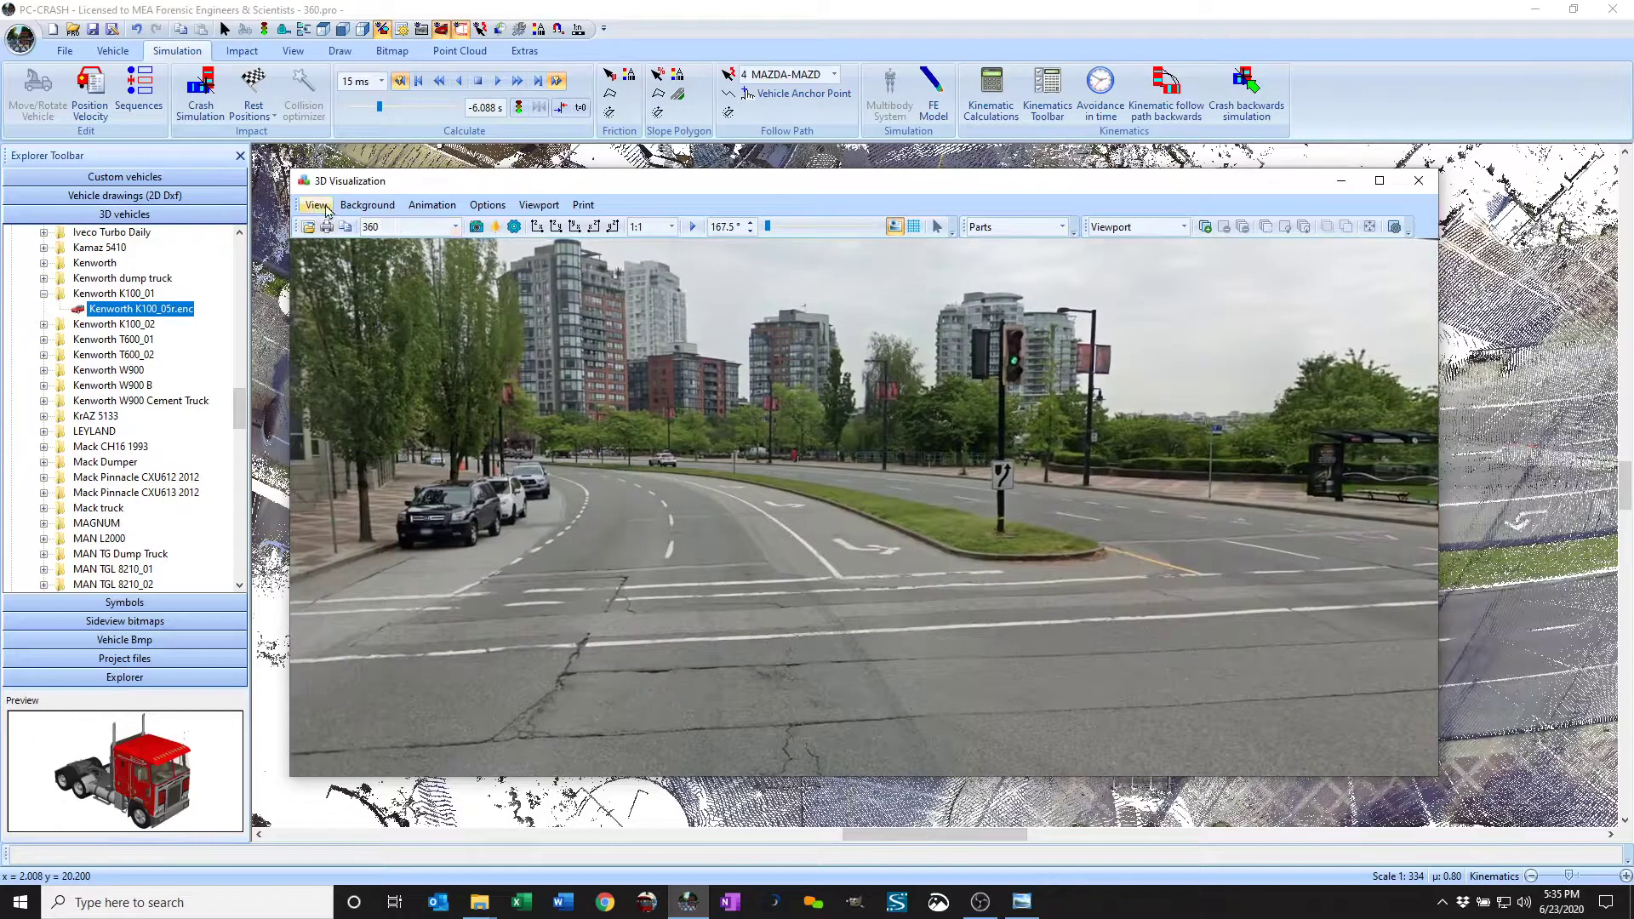
left_click(323, 206)
left_click(342, 405)
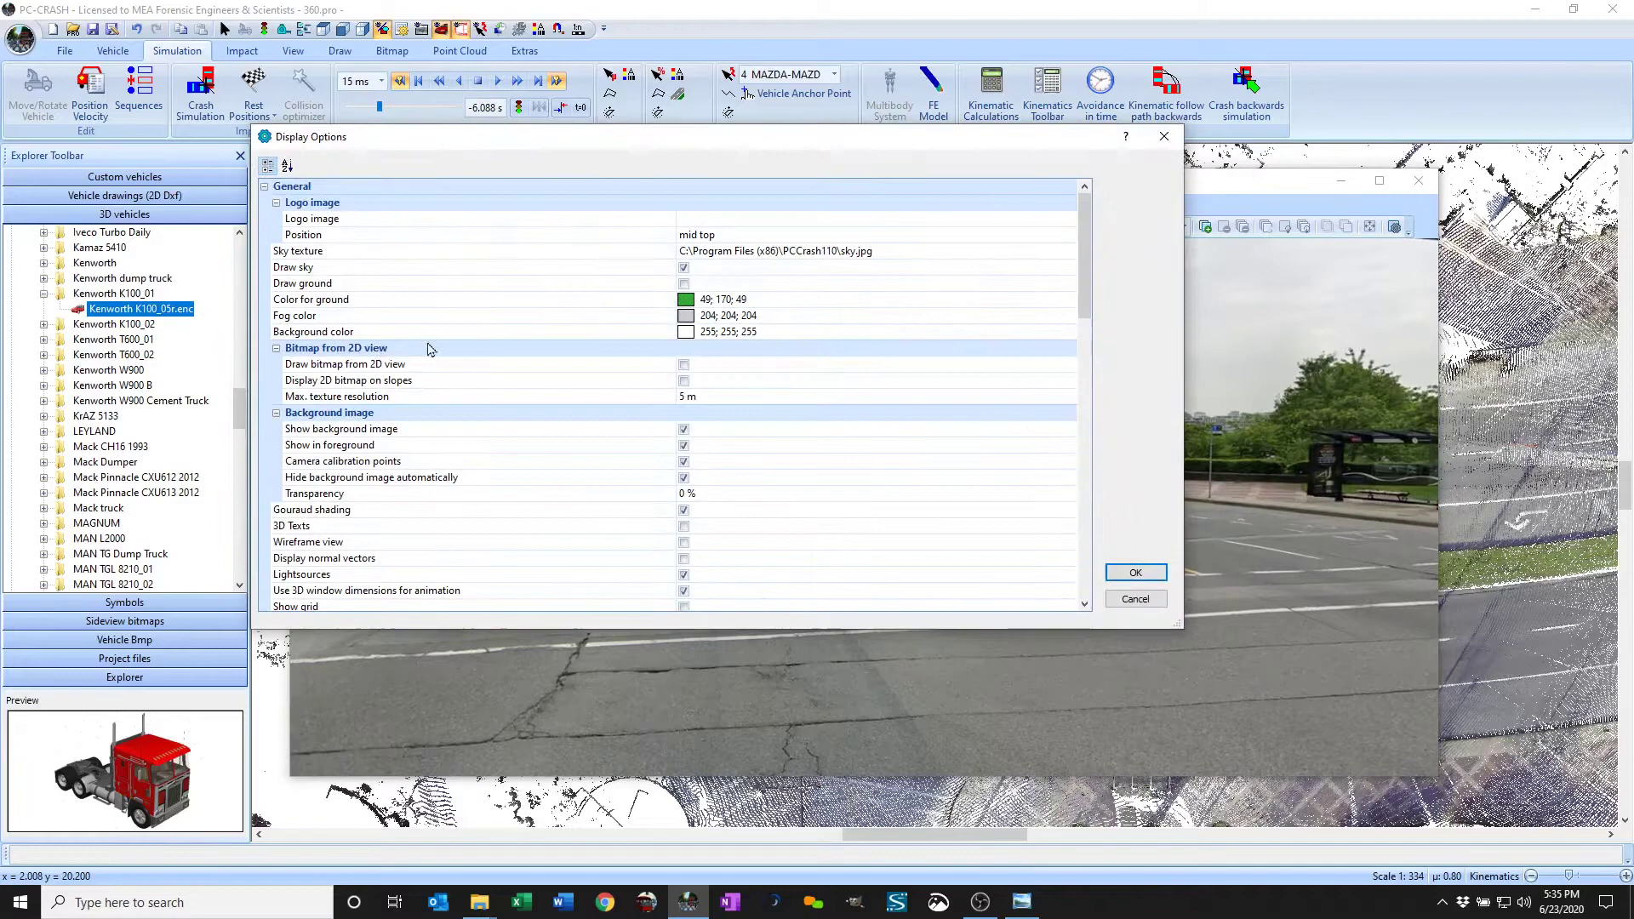
left_click(683, 446)
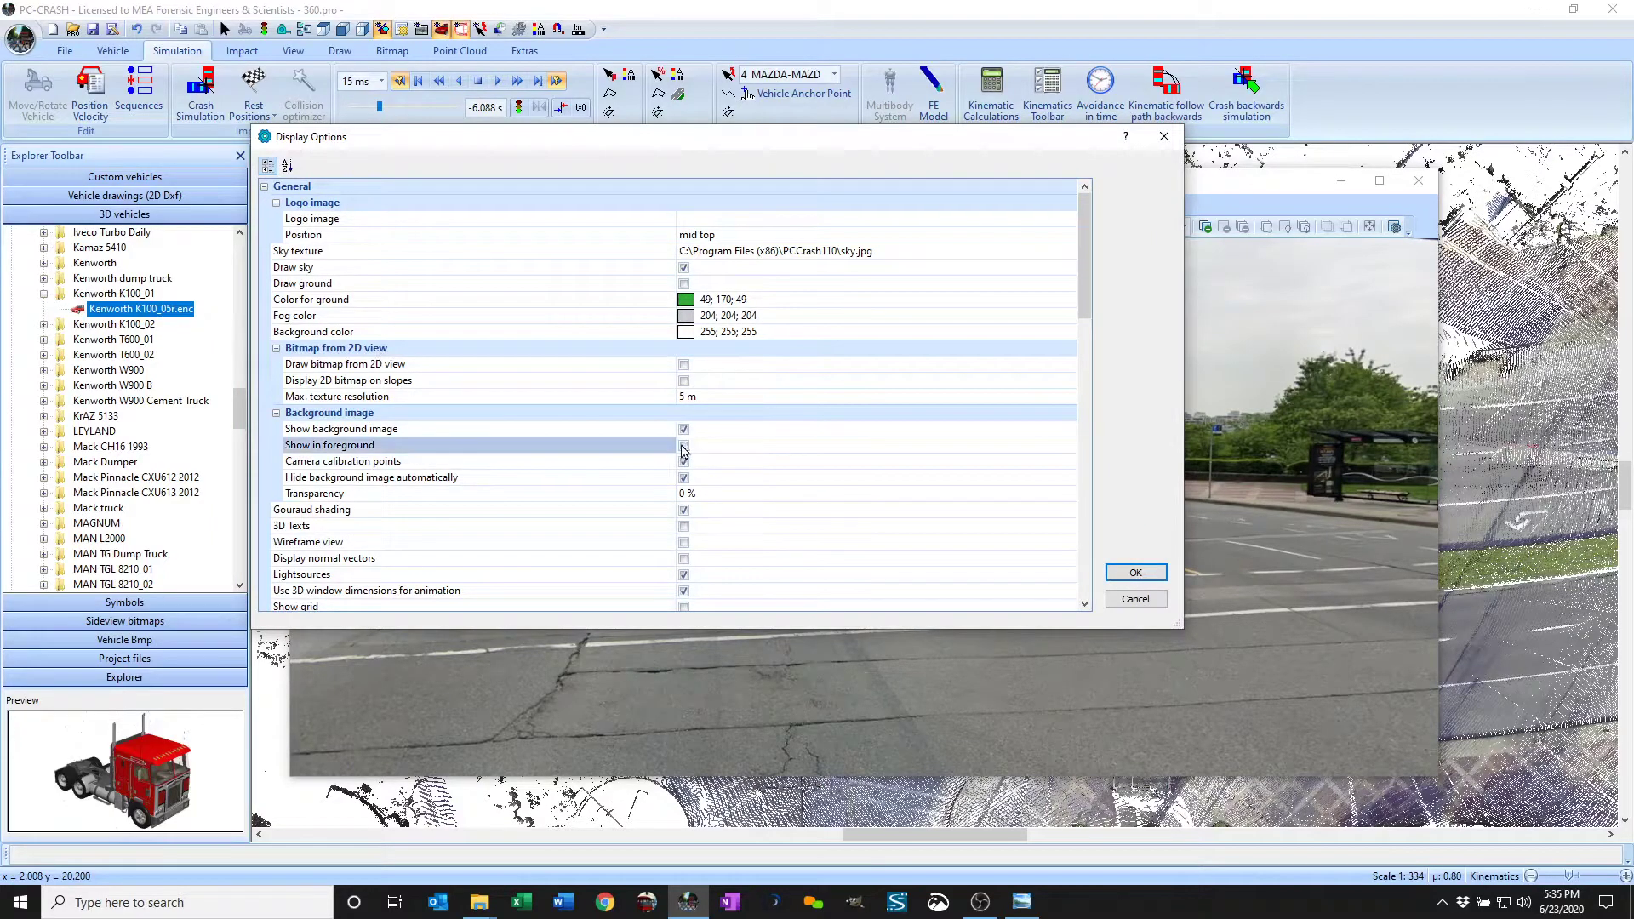
left_click(1132, 572)
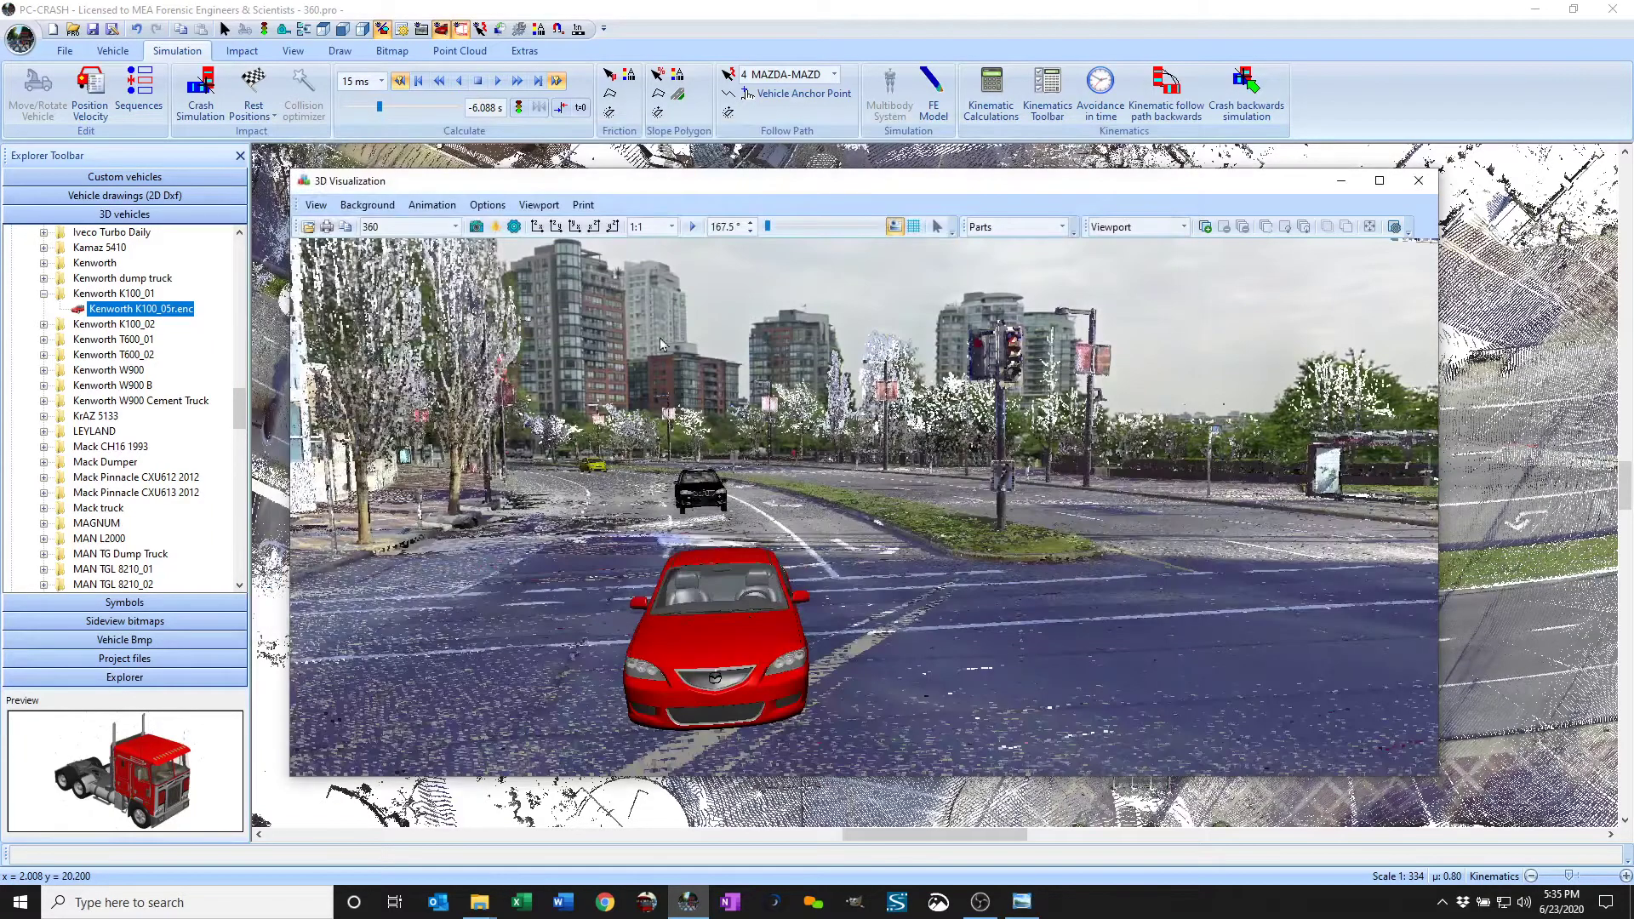
Step: Run the onscreen animation and look around the scanned intersection while the vehicles move
left_click(693, 228)
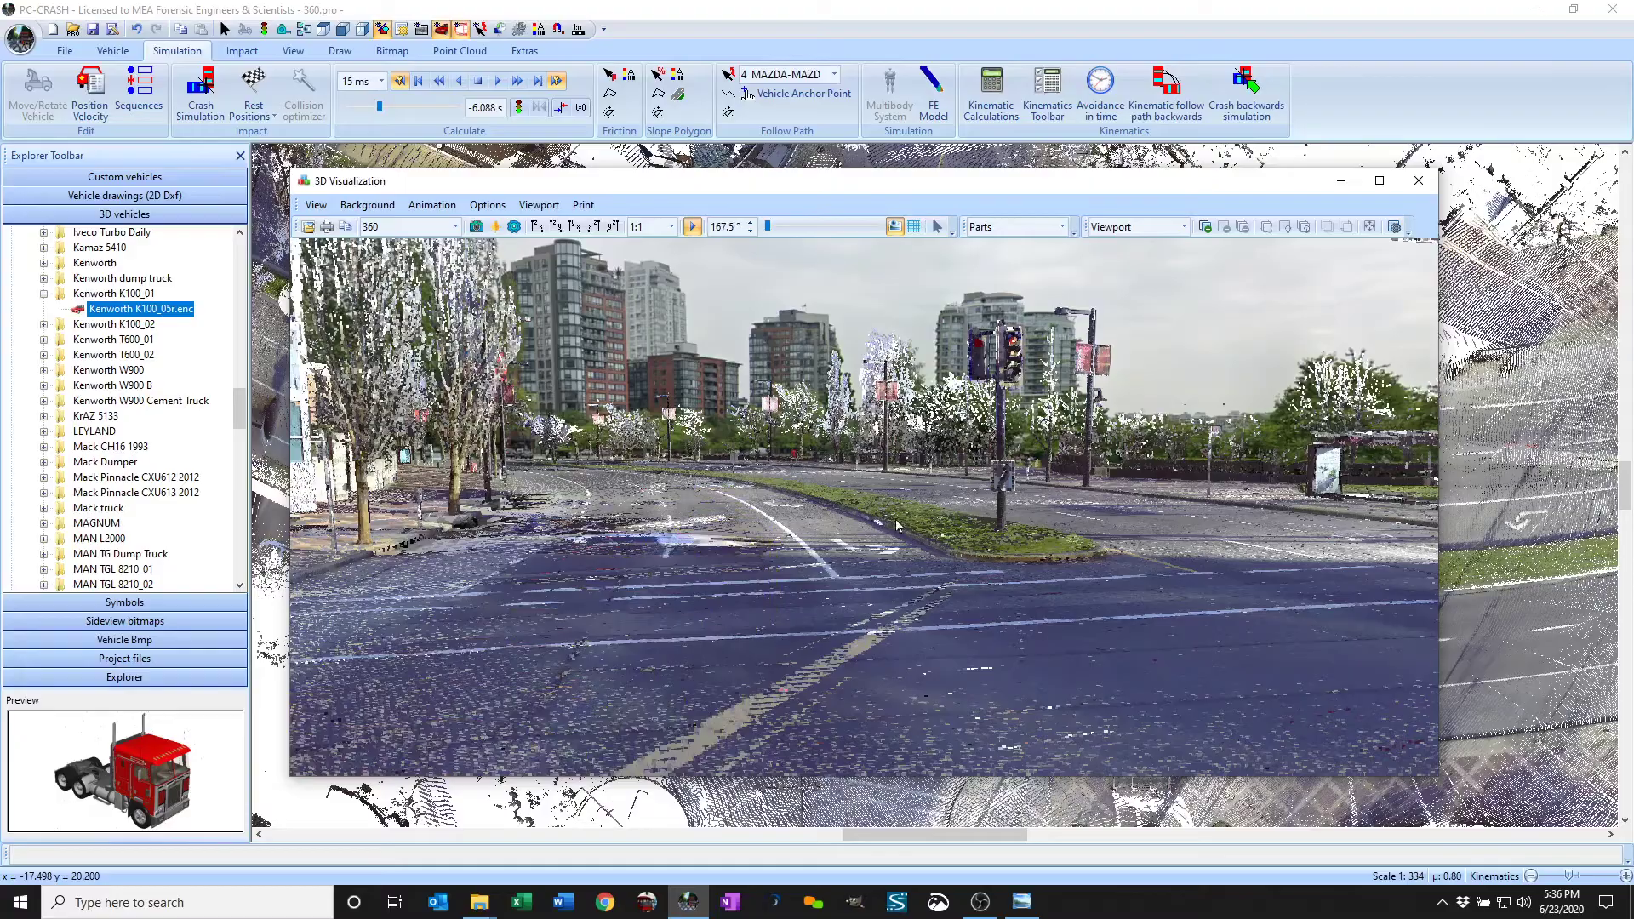
left_click_drag(340, 545, 943, 506)
left_click_drag(324, 504, 927, 488)
left_click_drag(736, 520, 446, 462)
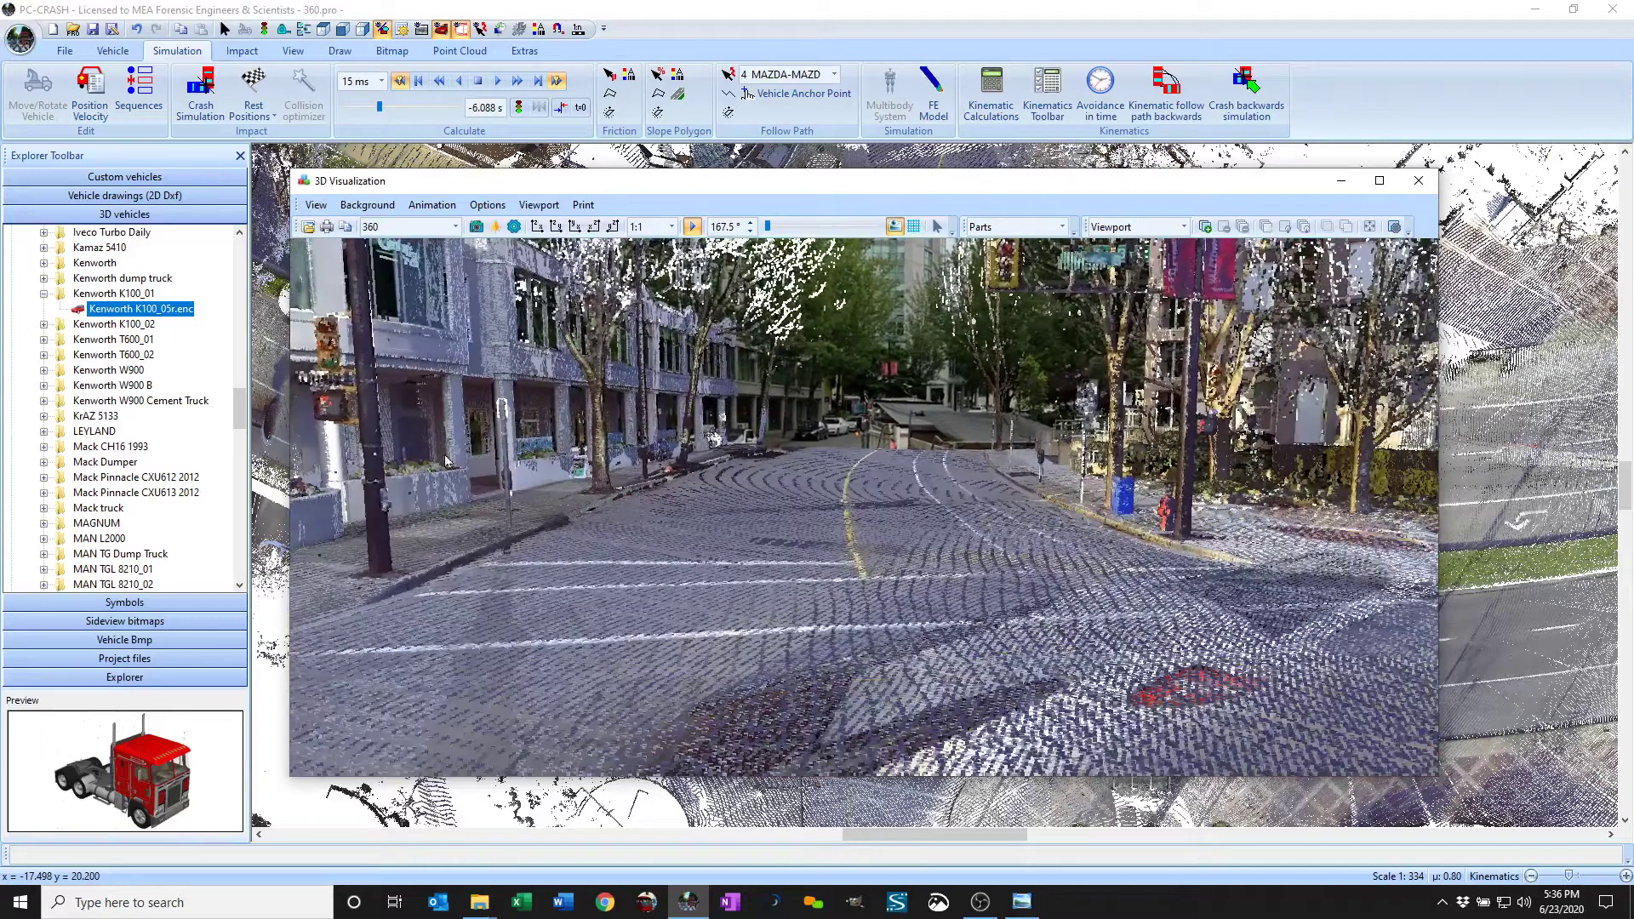
Step: Hide the point cloud, watch the animated vehicles against the panorama alone, and stop the onscreen animation
left_click(440, 29)
left_click_drag(824, 400, 793, 413)
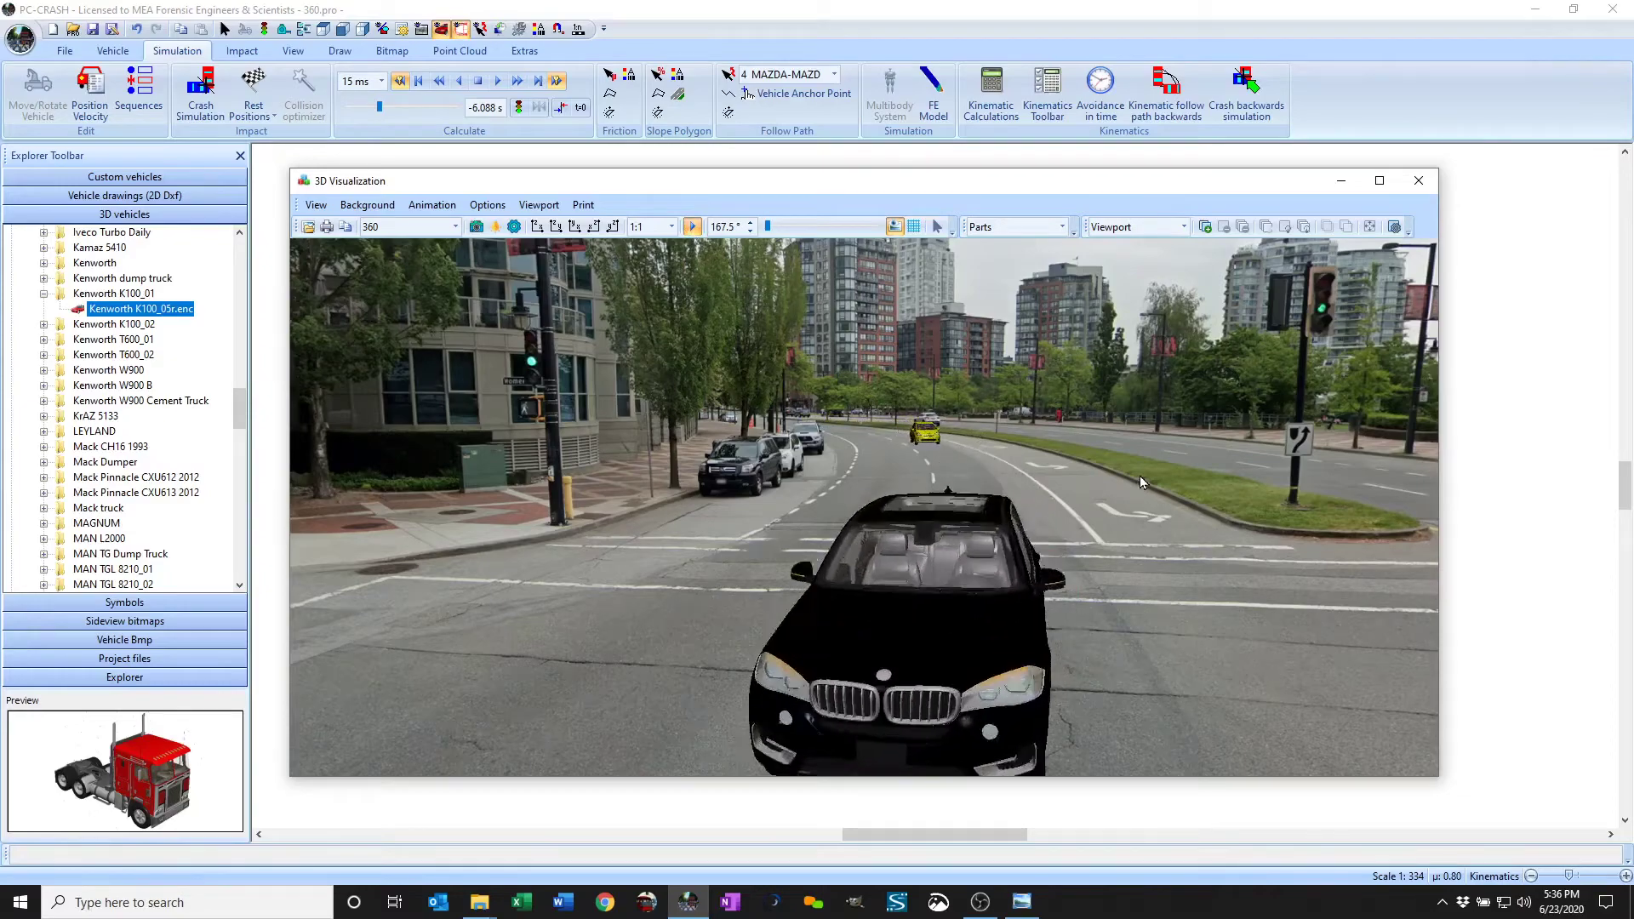
mouse_move(1144, 473)
left_mouse_down()
mouse_move(880, 461)
mouse_move(956, 462)
mouse_move(875, 487)
left_mouse_up()
mouse_move(1038, 494)
left_mouse_down()
mouse_move(871, 504)
mouse_move(1166, 519)
mouse_move(1177, 482)
mouse_move(1120, 458)
mouse_move(828, 454)
mouse_move(1018, 365)
mouse_move(630, 534)
mouse_move(675, 526)
mouse_move(662, 651)
mouse_move(807, 566)
left_mouse_up()
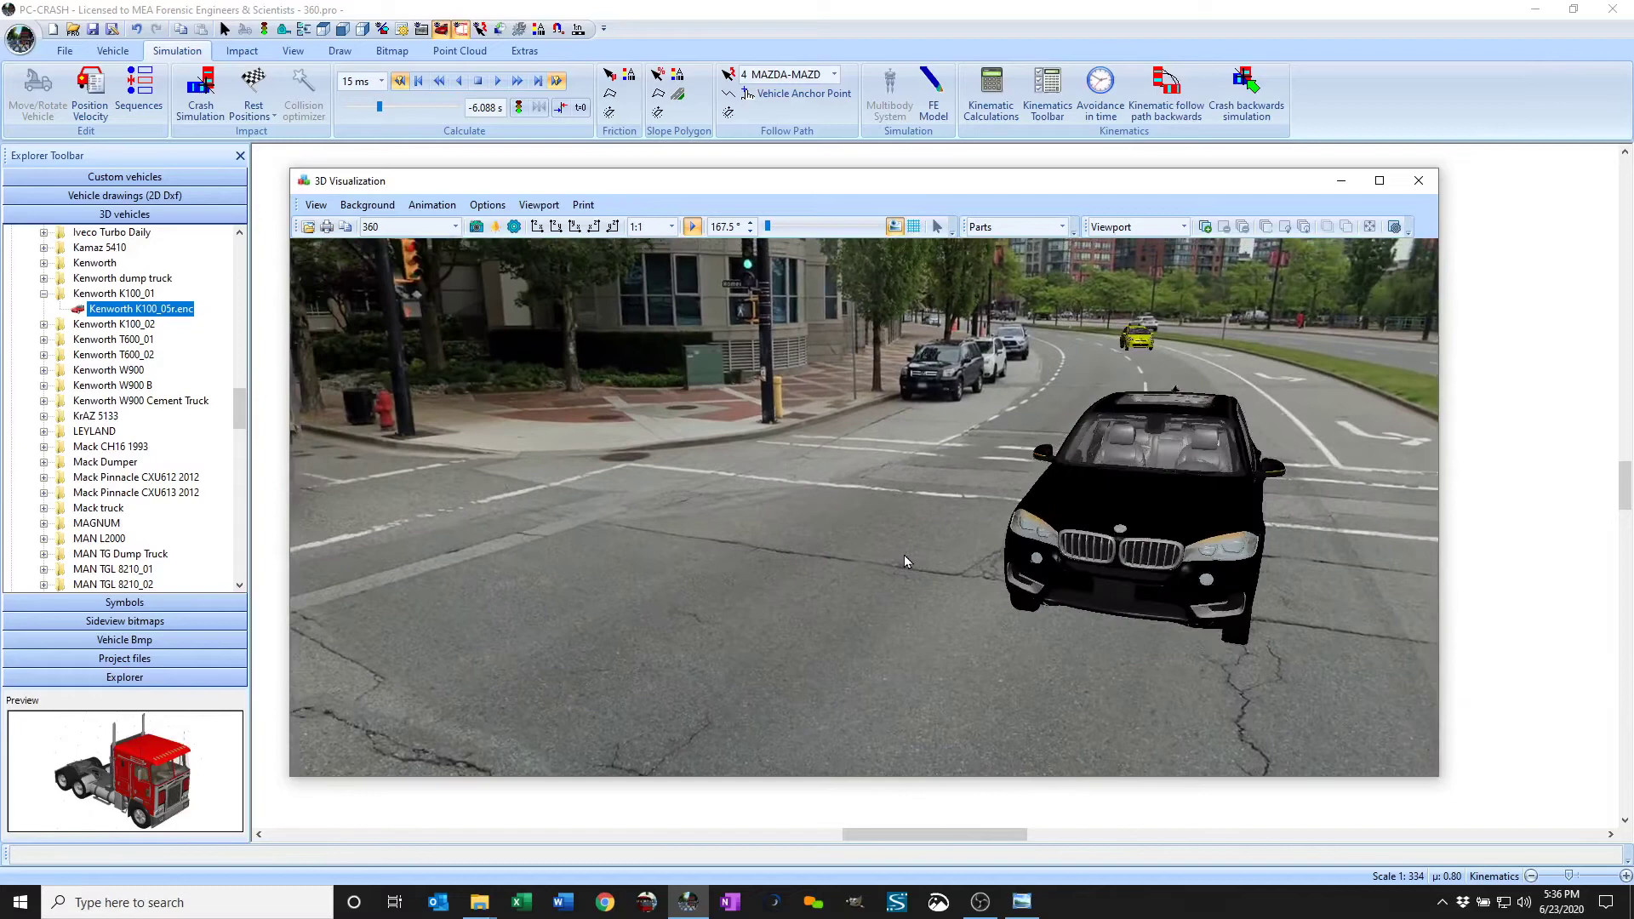
left_click(691, 225)
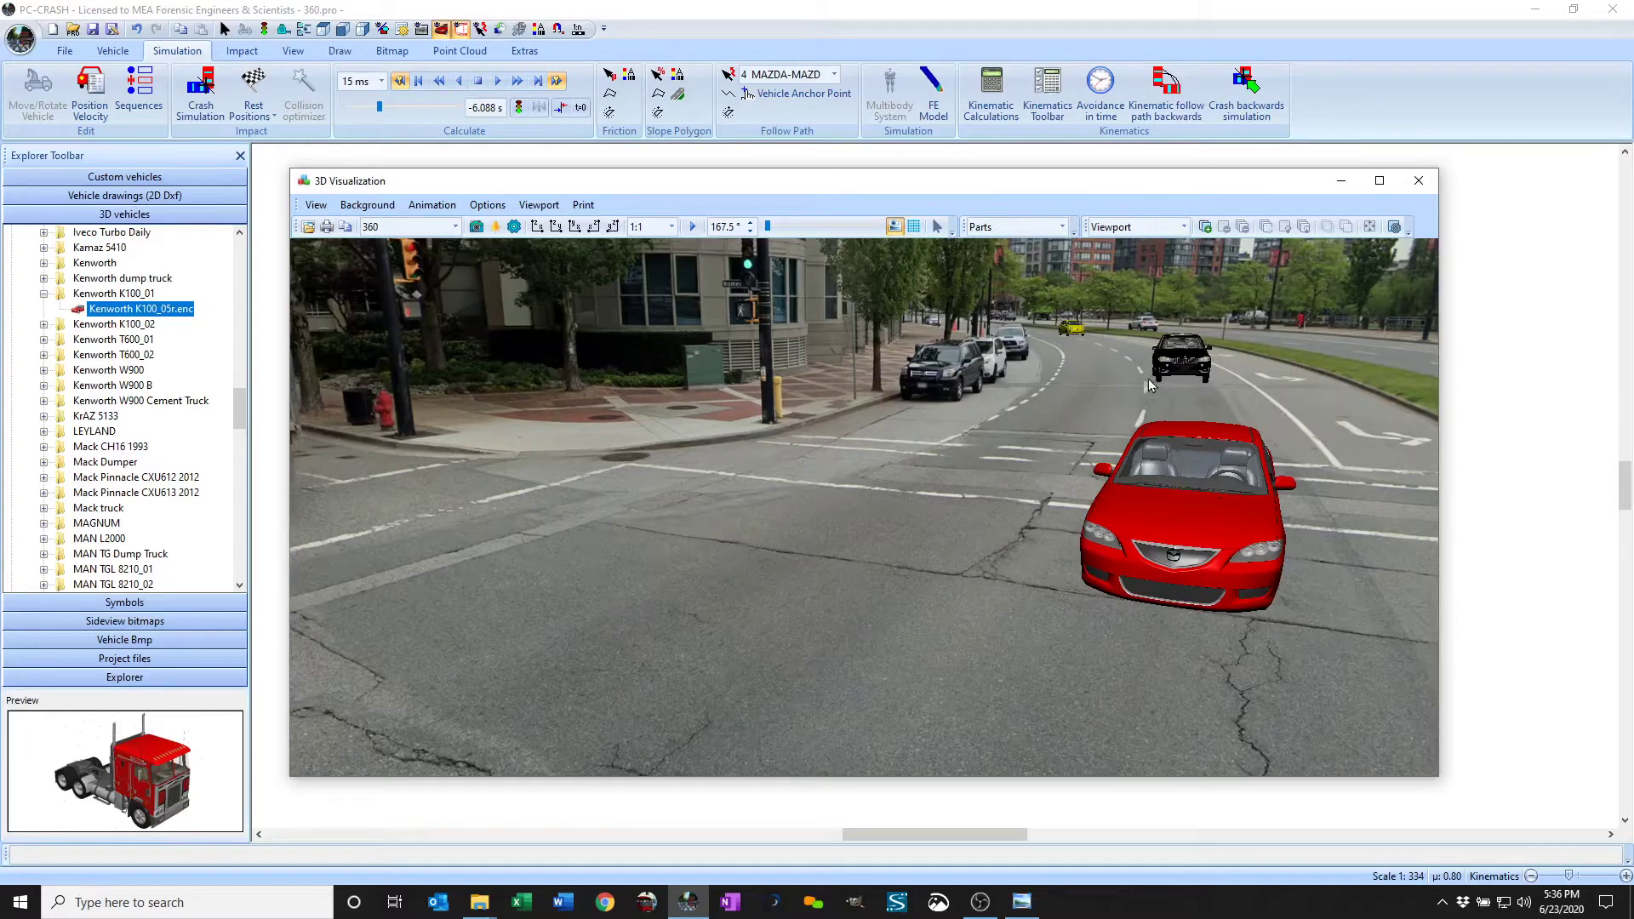
left_click_drag(1135, 362, 986, 414)
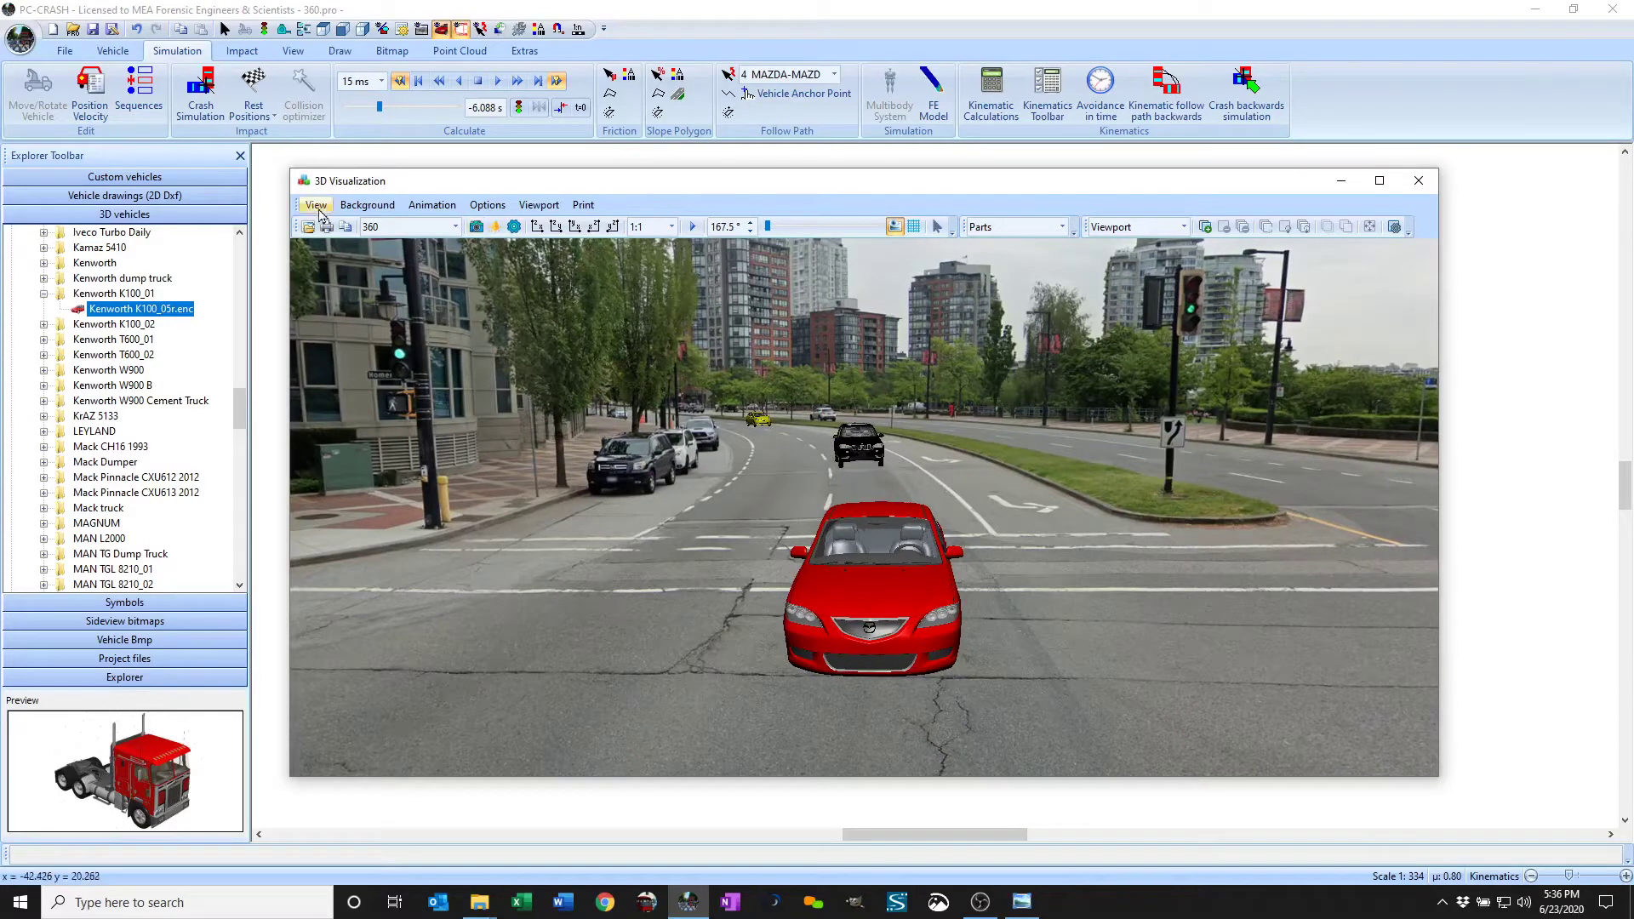
Step: Open the animation render settings for an AVI named 360a.avi, examine the Render 360 deg video option, and close them without rendering
left_click(424, 205)
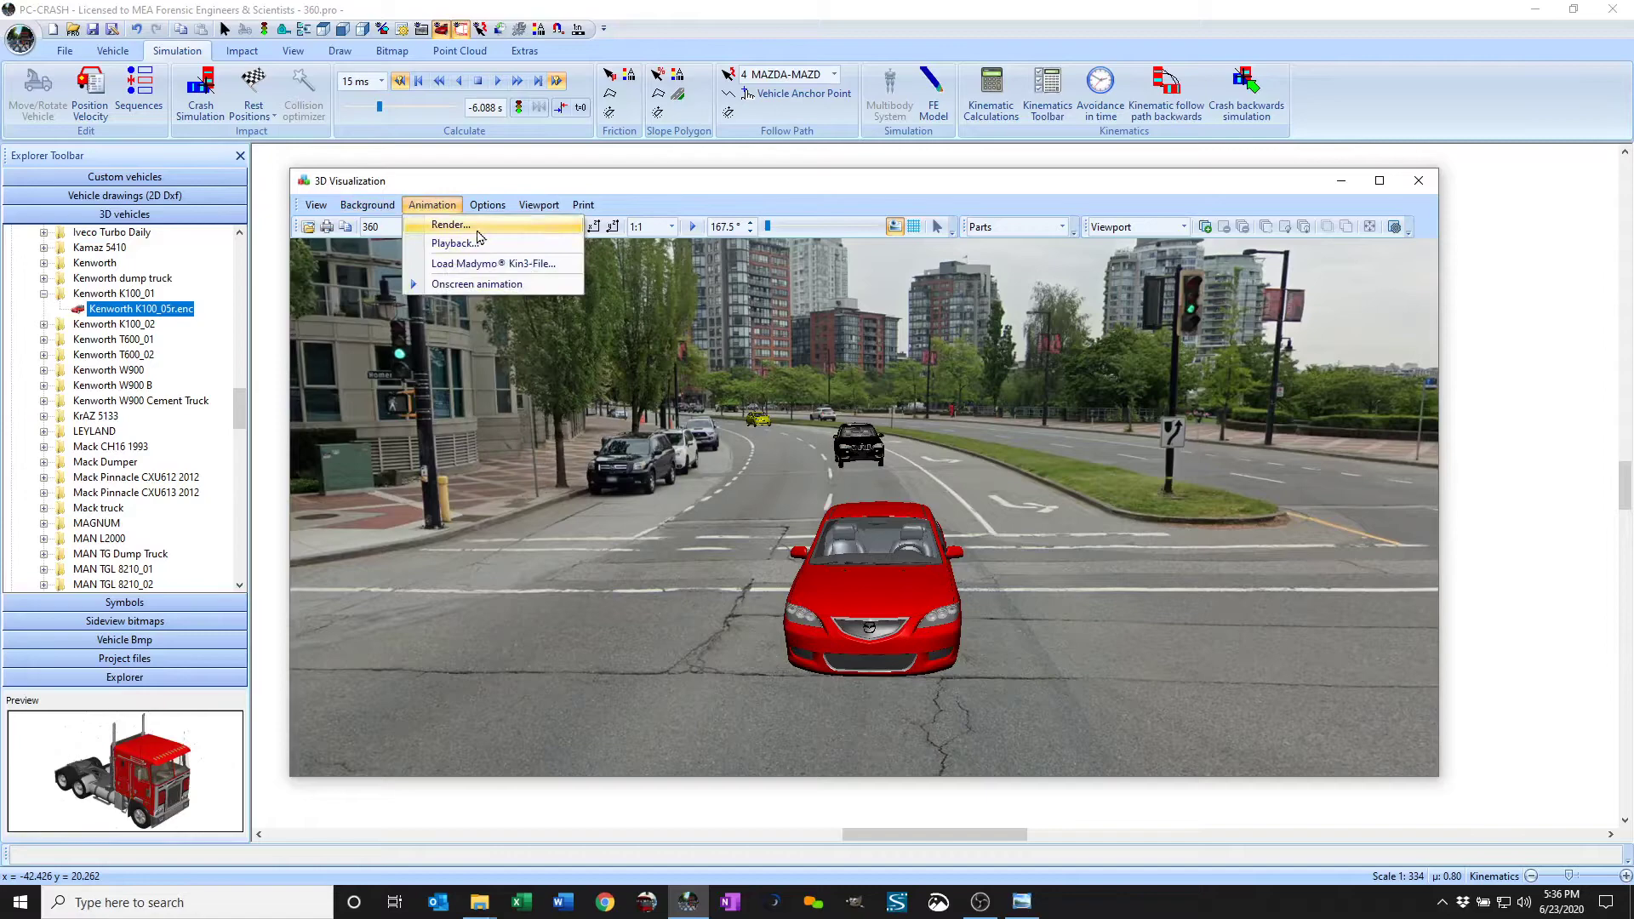
left_click(450, 225)
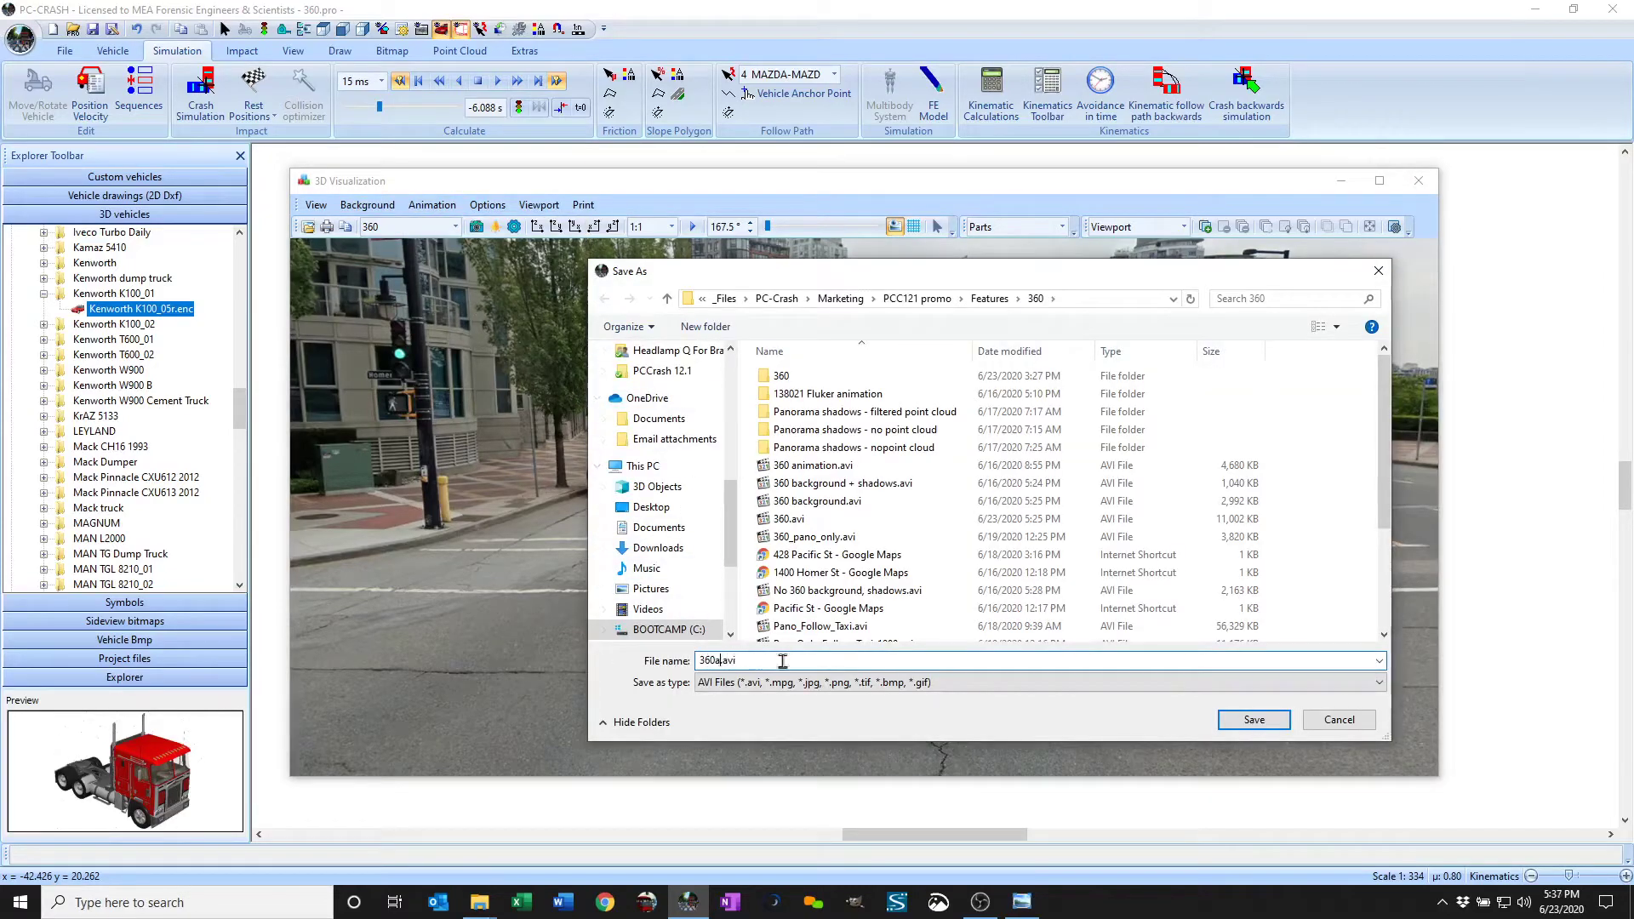
left_click(1312, 721)
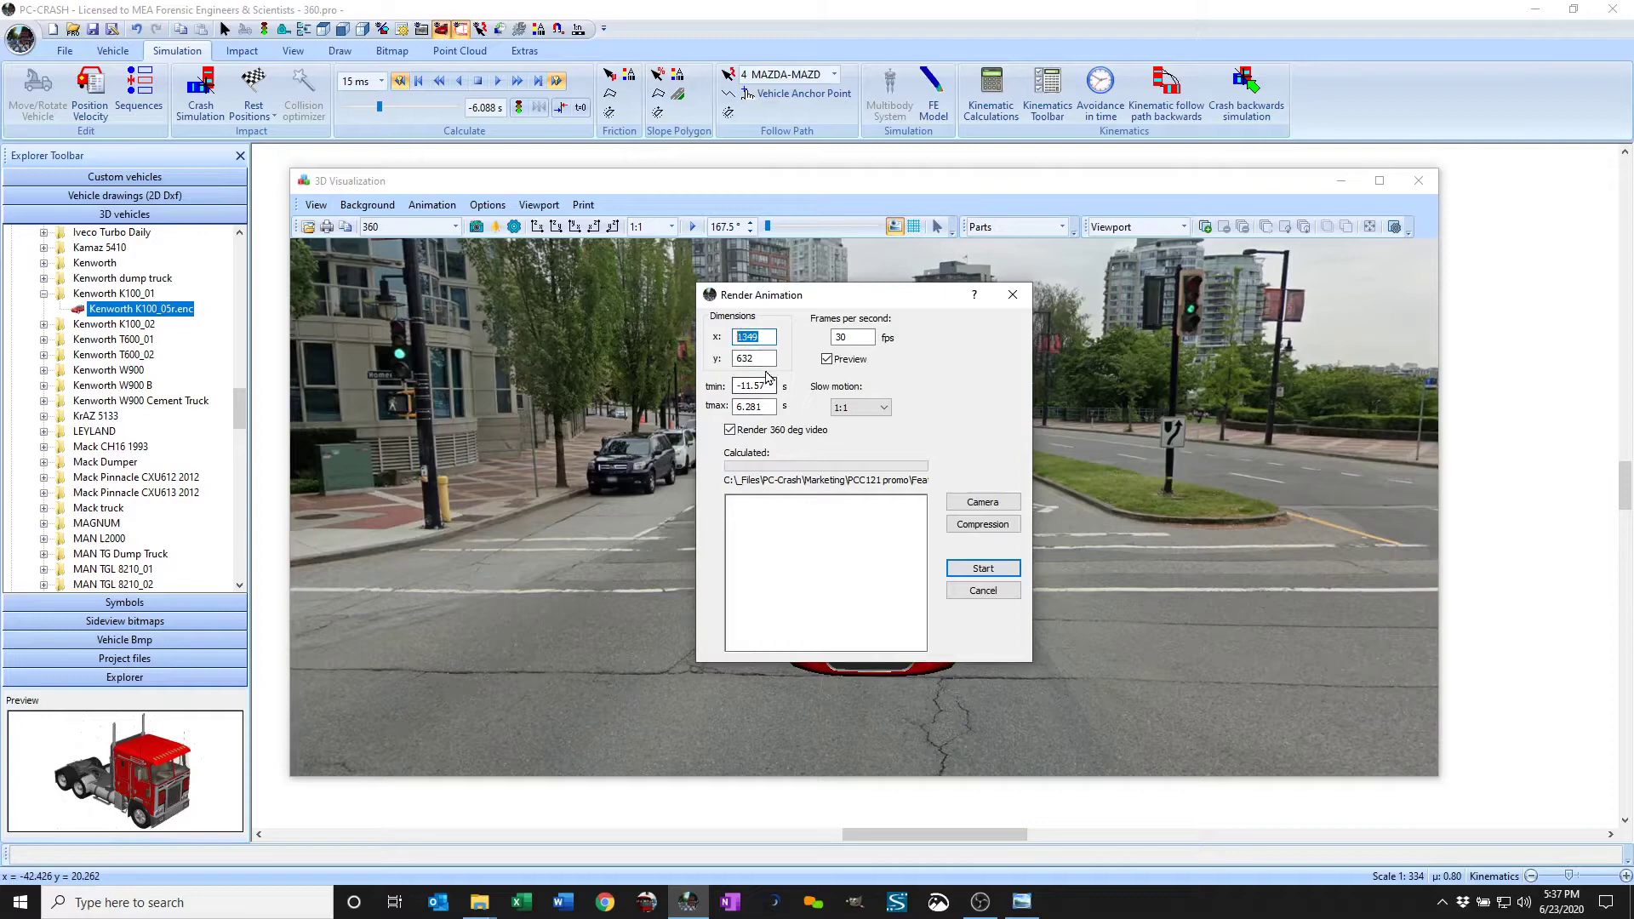
left_click(1010, 297)
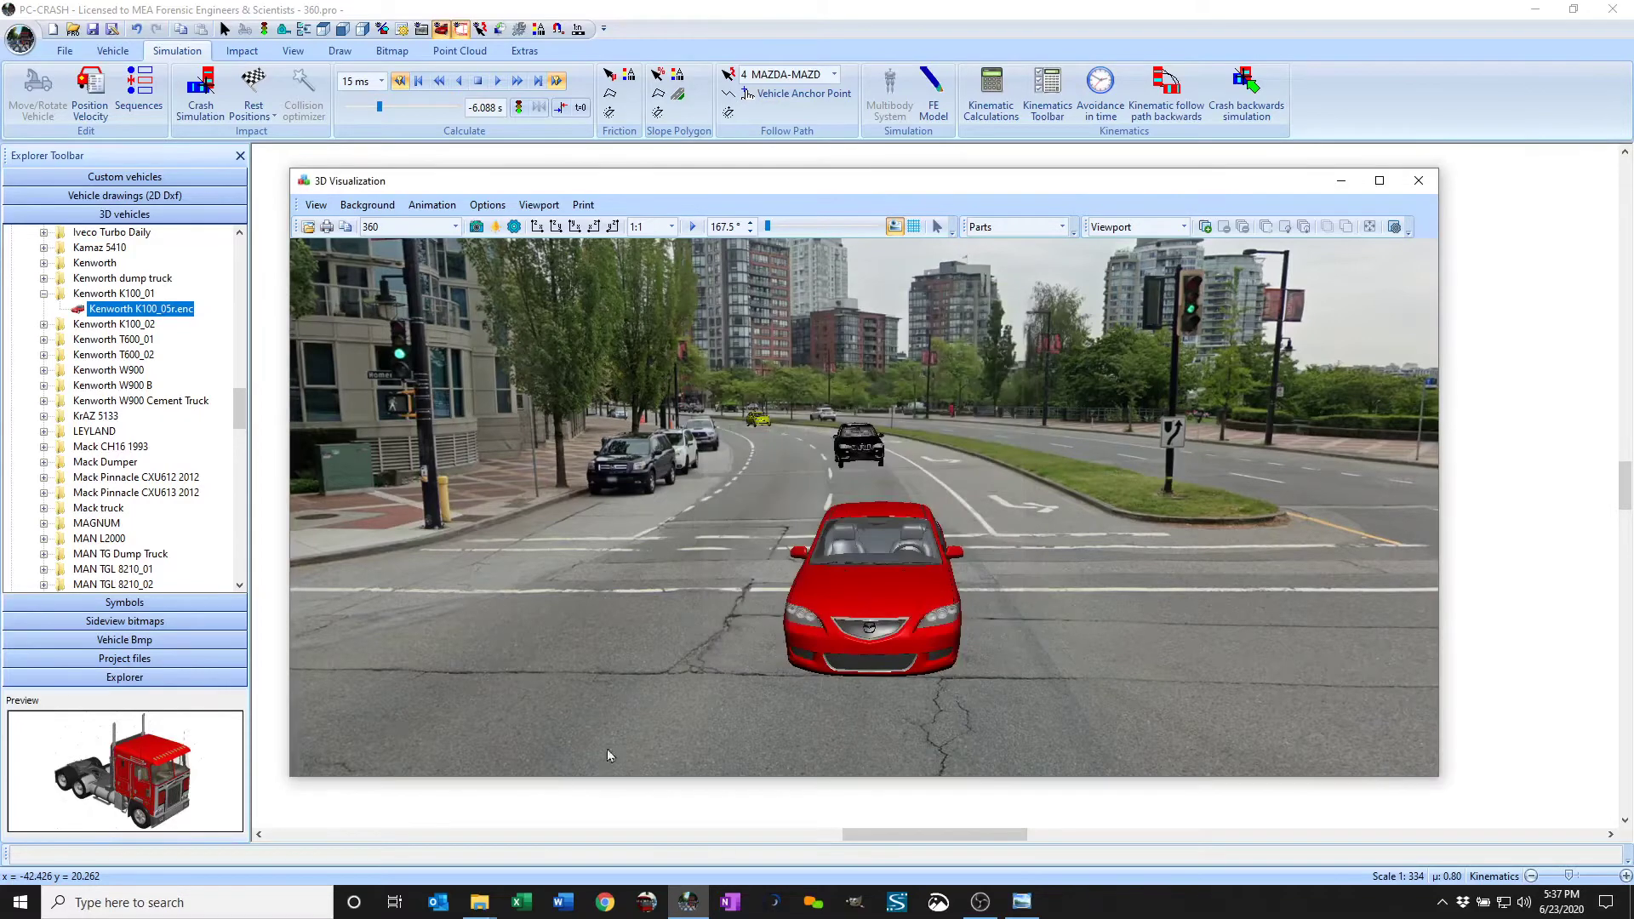
Step: Switch to the 360 folder in File Explorer, open the rendered video 360.avi and minimize the folder window
left_click(475, 909)
left_click(425, 833)
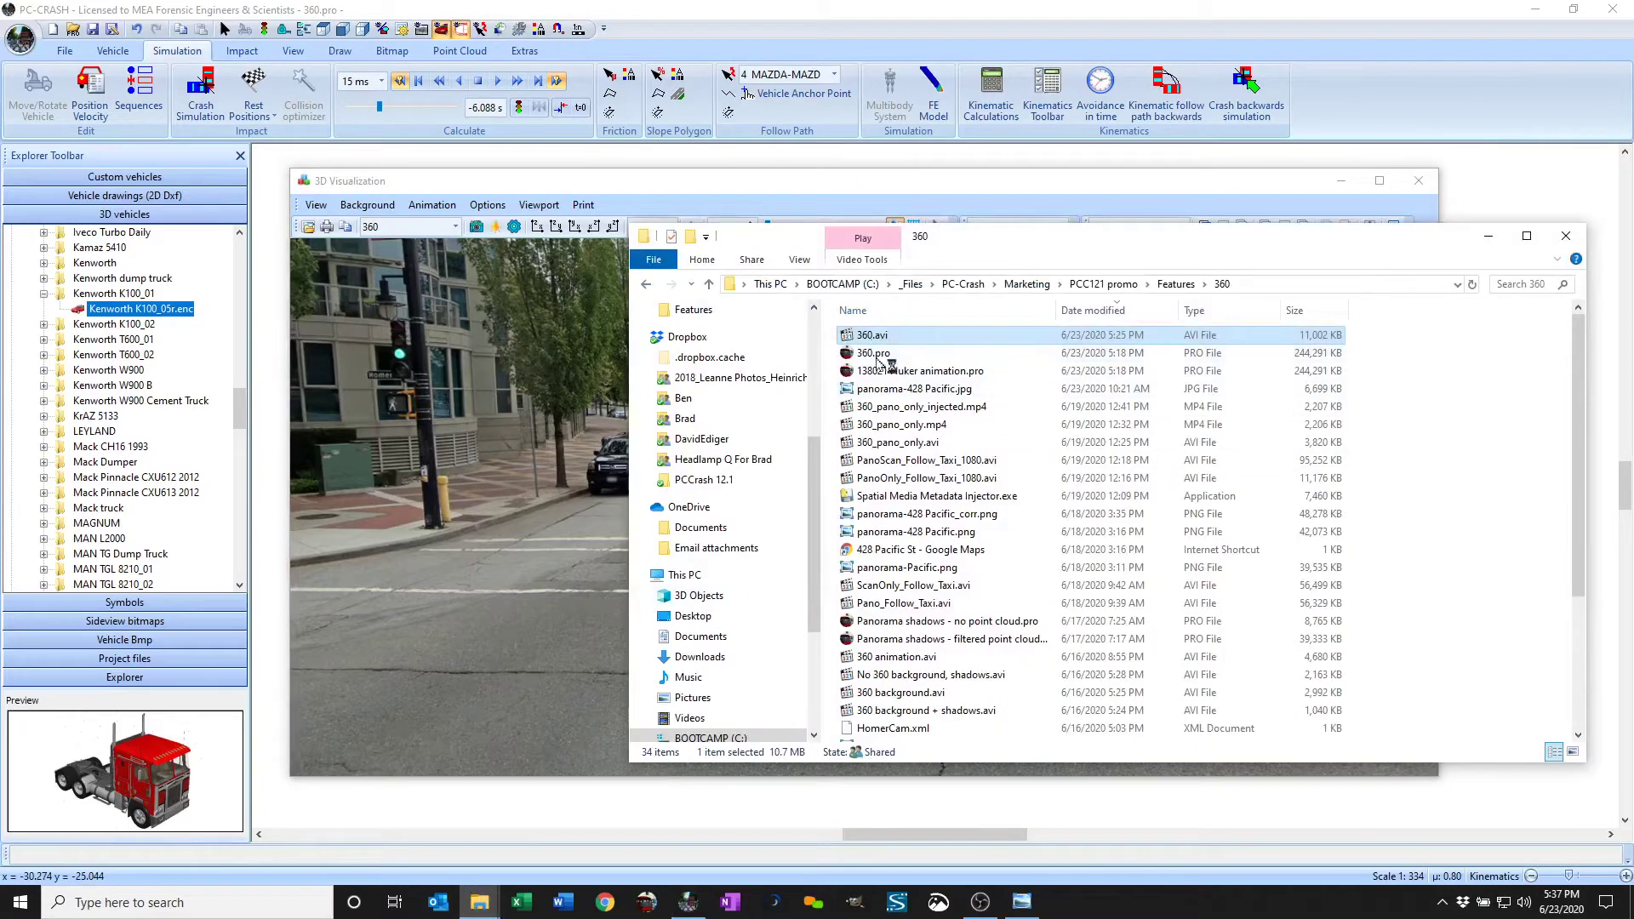
left_click(1488, 236)
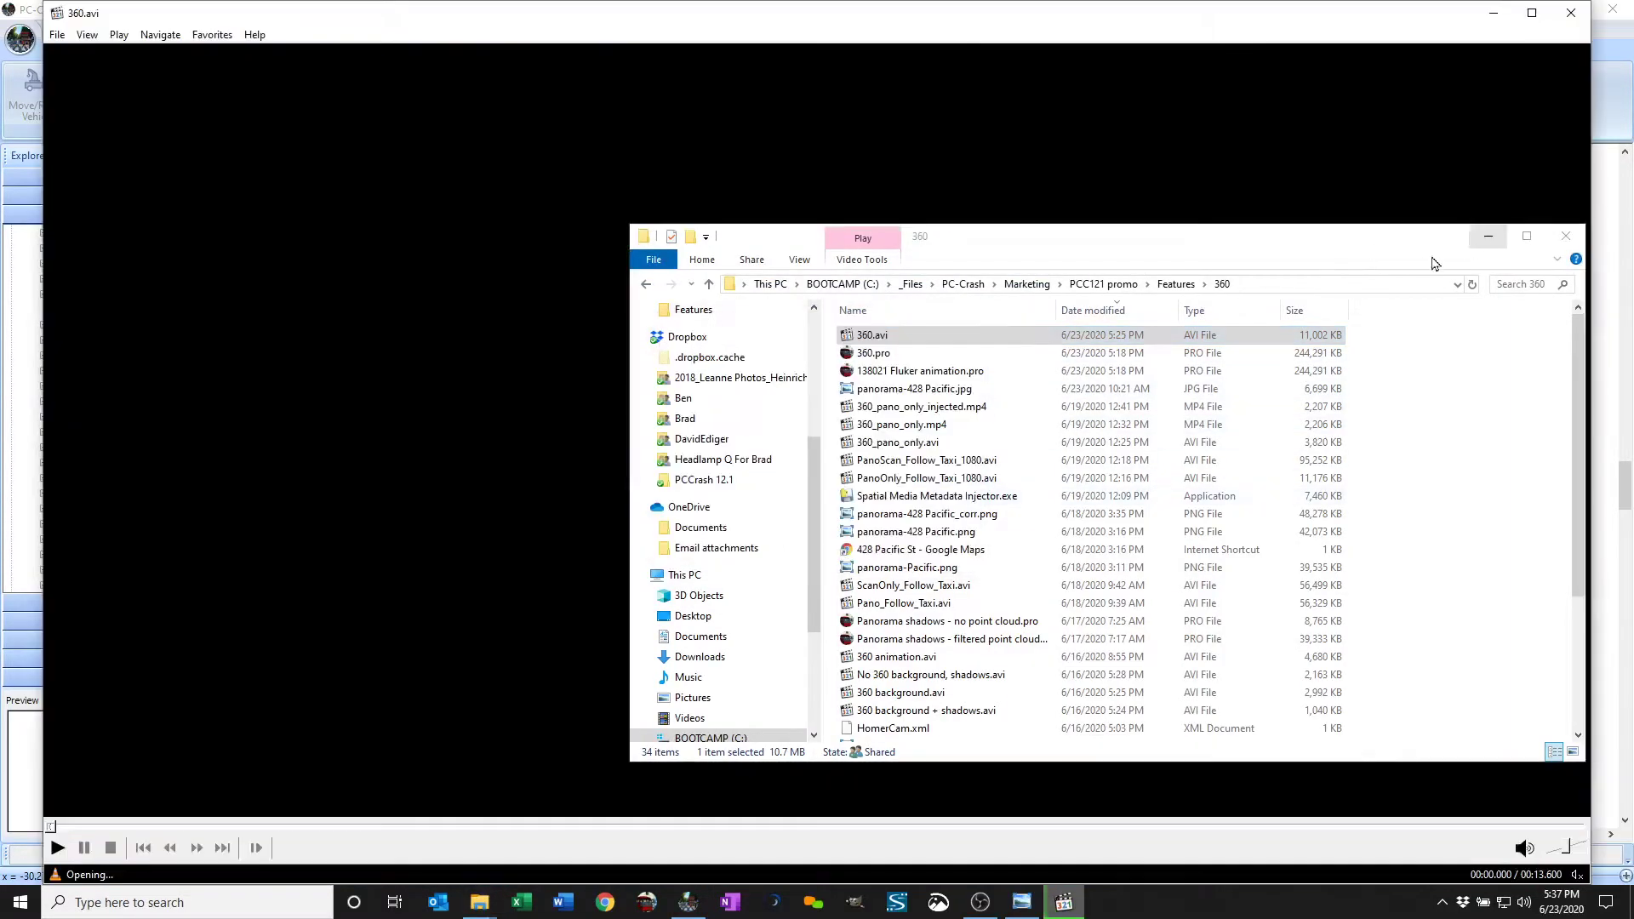